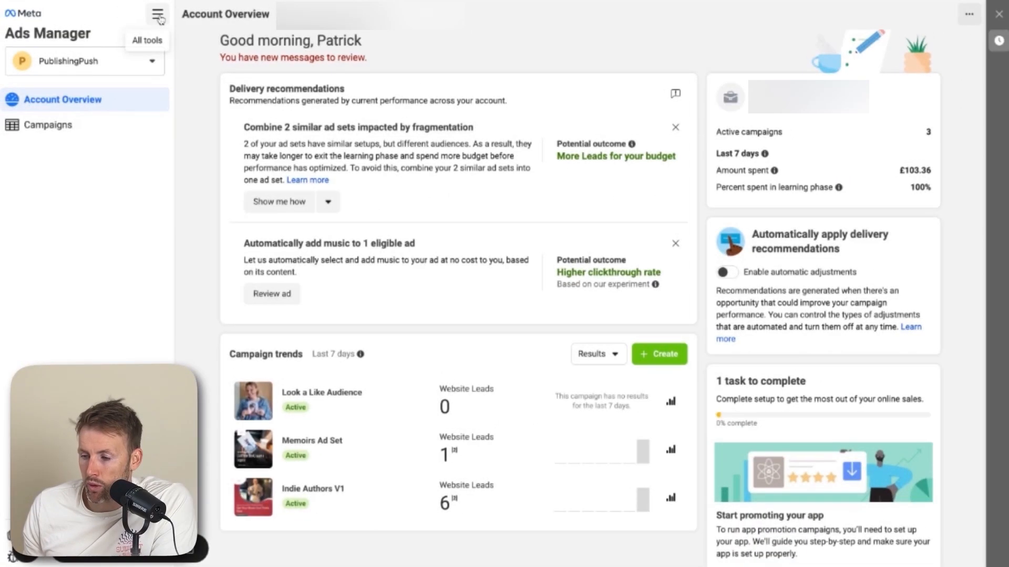
# Open the campaigns list from the all-tools menu and dismiss the discontinued targeting options warning banner
pyautogui.click(158, 16)
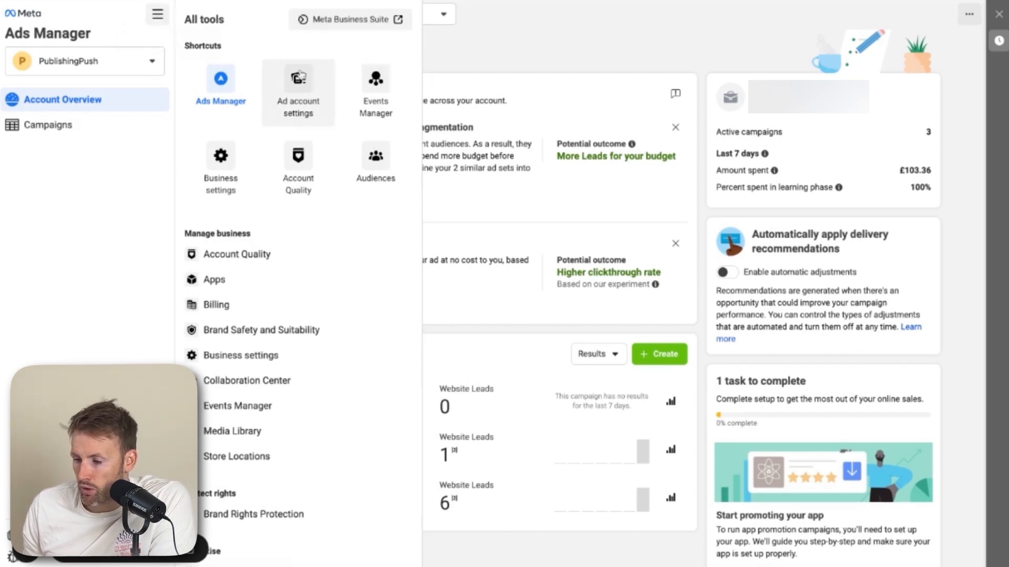
pyautogui.click(237, 91)
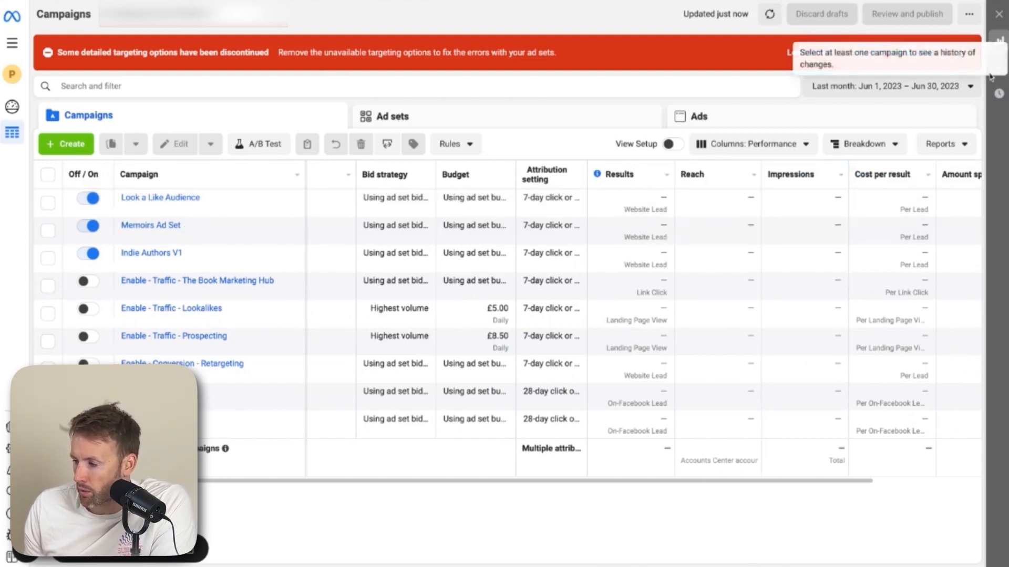
pyautogui.click(971, 52)
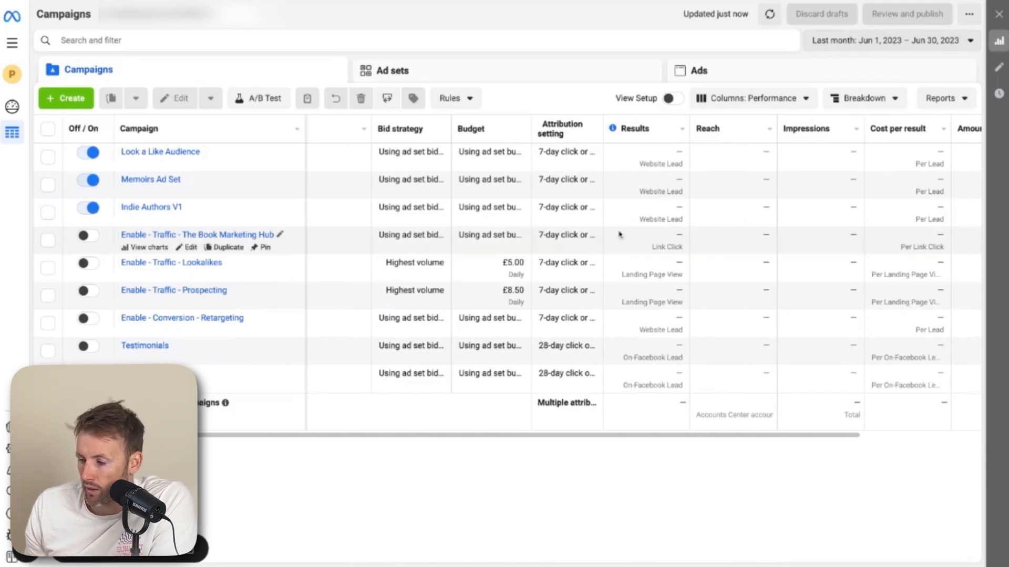
# Browse the Indie Authors V1 campaign's ad set and ad, then return to the campaigns list
pyautogui.hscroll(-2, 620, 235)
pyautogui.hscroll(-1, 619, 221)
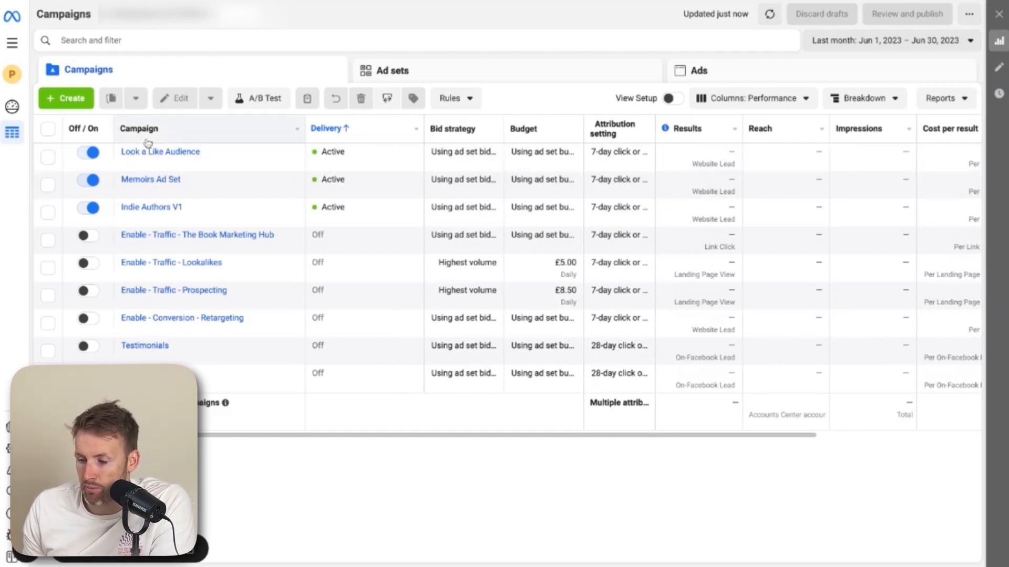
pyautogui.click(158, 210)
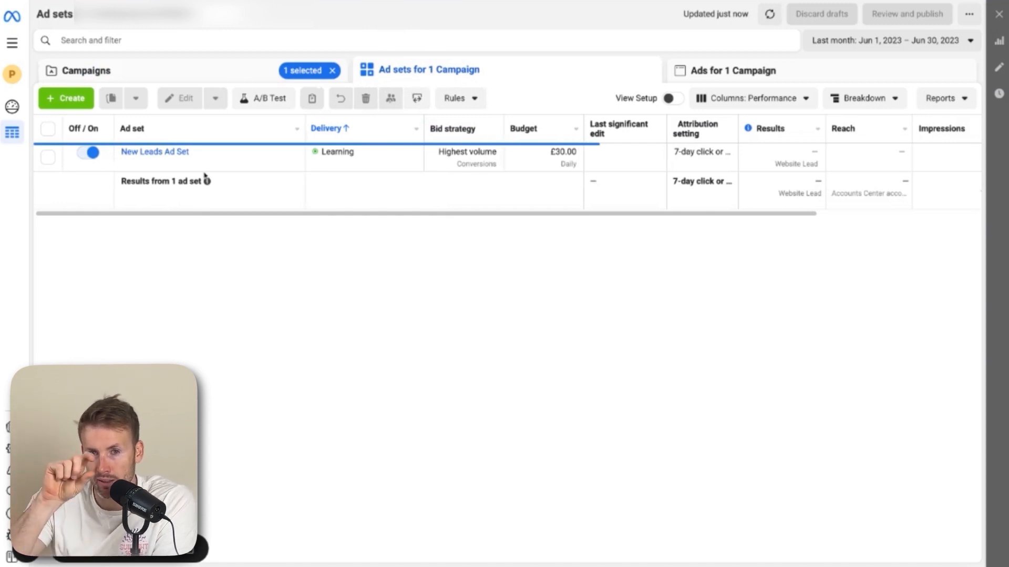
pyautogui.click(170, 154)
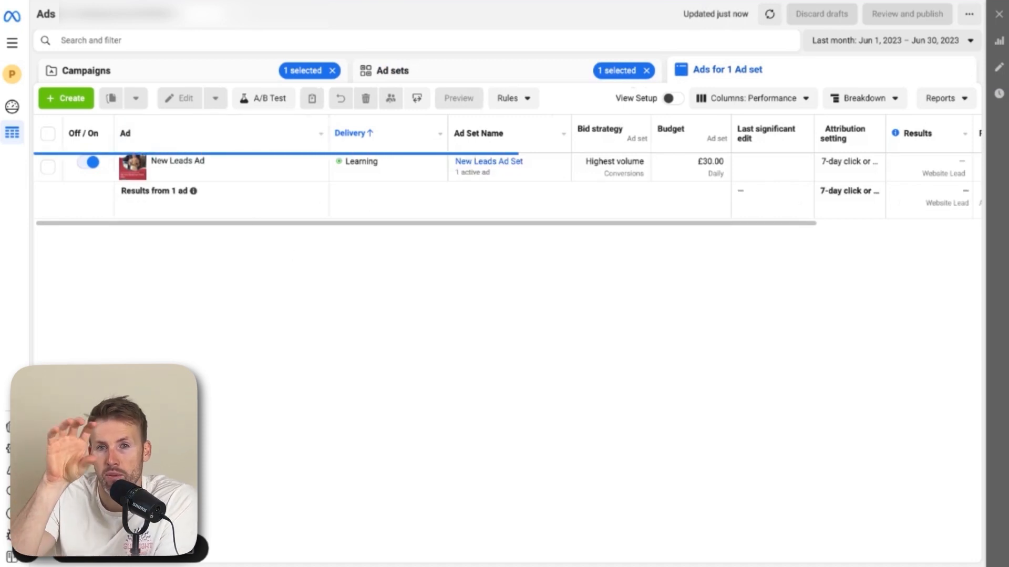
pyautogui.click(221, 76)
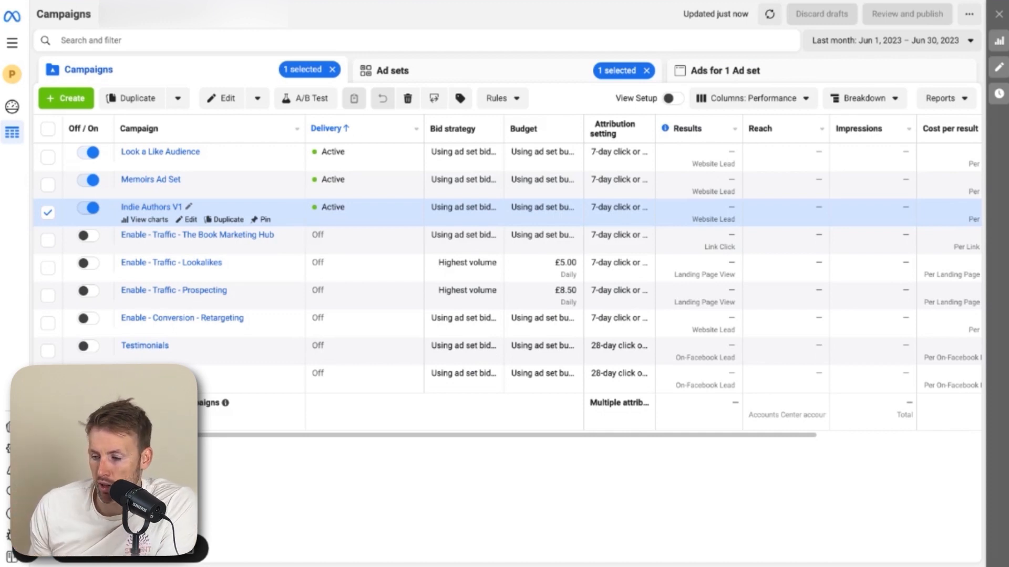
pyautogui.click(151, 207)
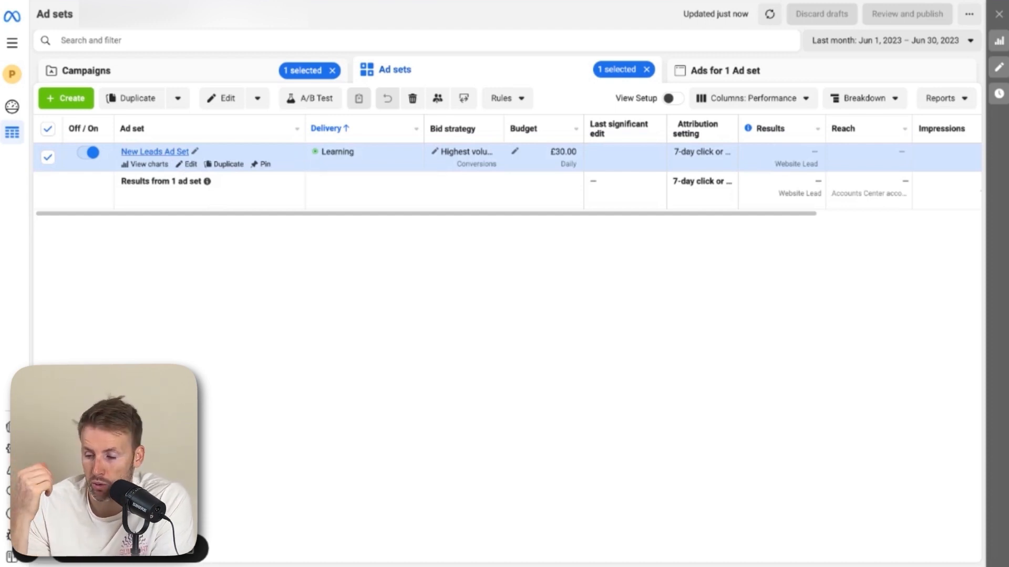
pyautogui.click(153, 74)
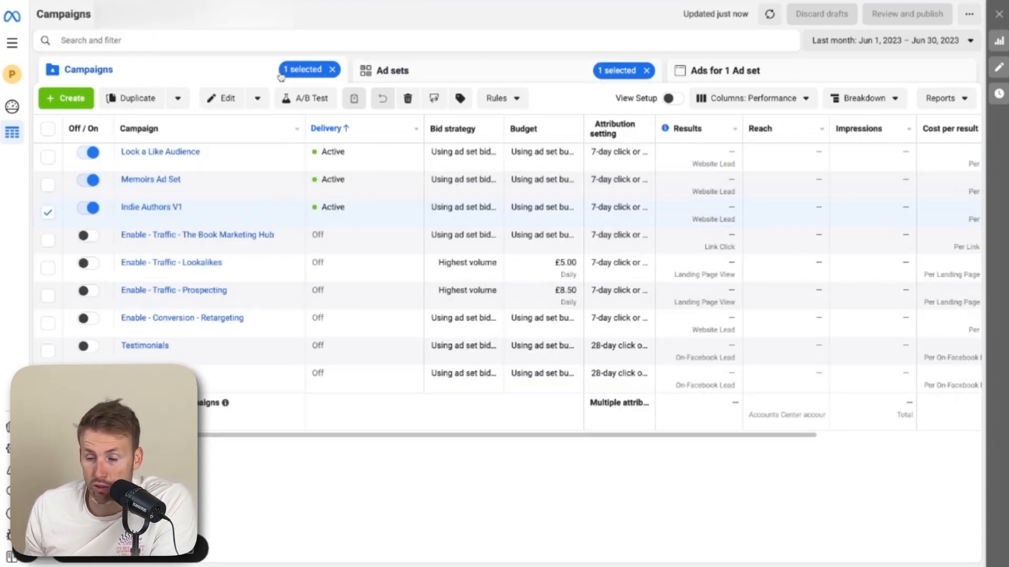
# Create a new campaign with the Auction buying type and the Leads objective
pyautogui.click(65, 98)
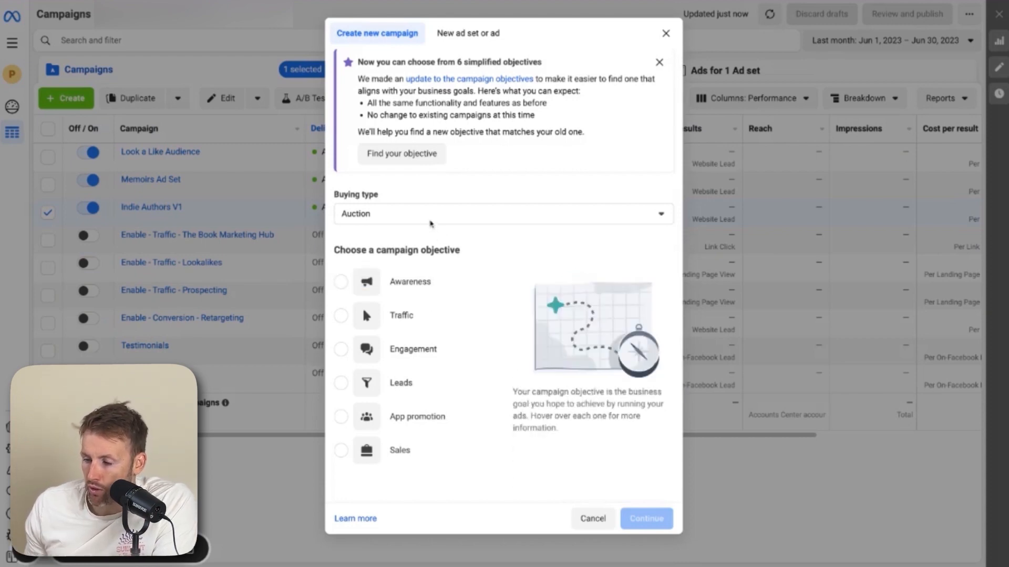
pyautogui.click(419, 218)
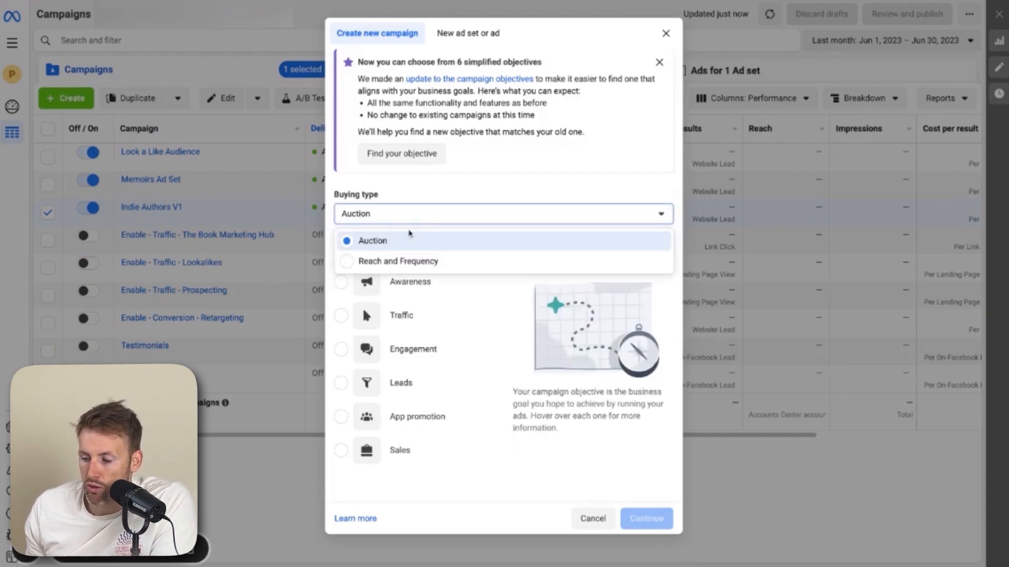
pyautogui.click(428, 204)
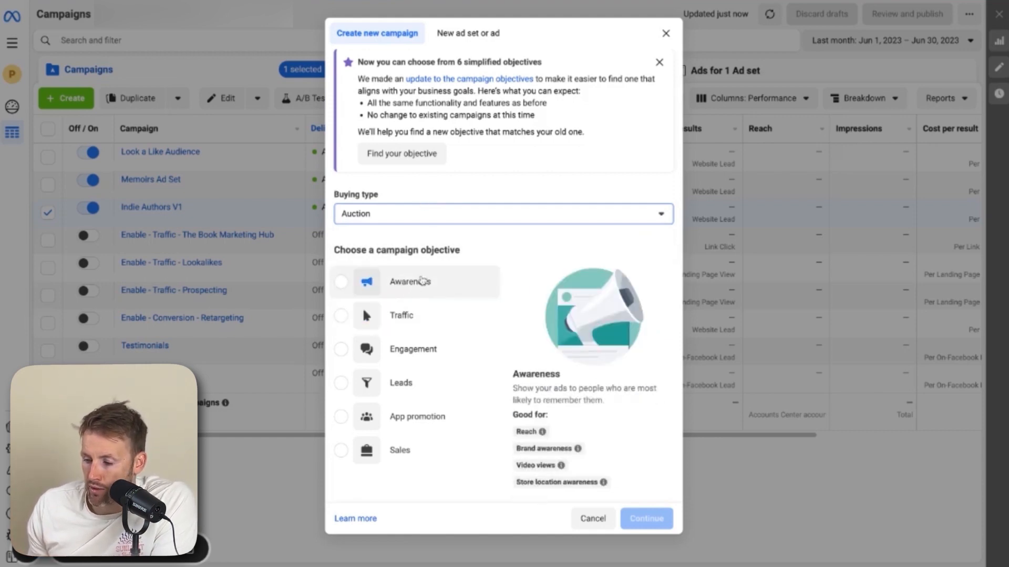
pyautogui.moveTo(428, 284)
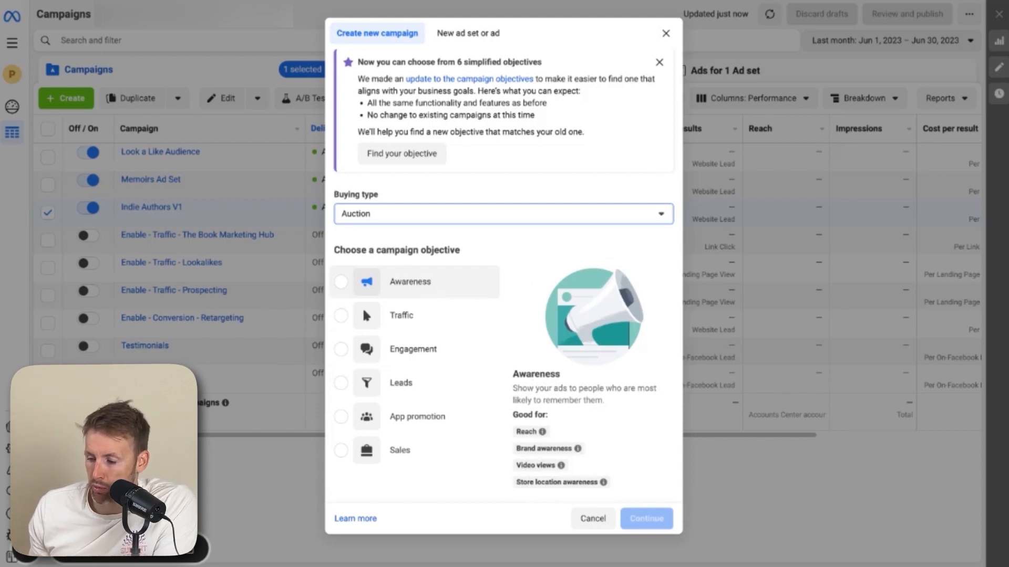
pyautogui.click(410, 383)
pyautogui.click(646, 519)
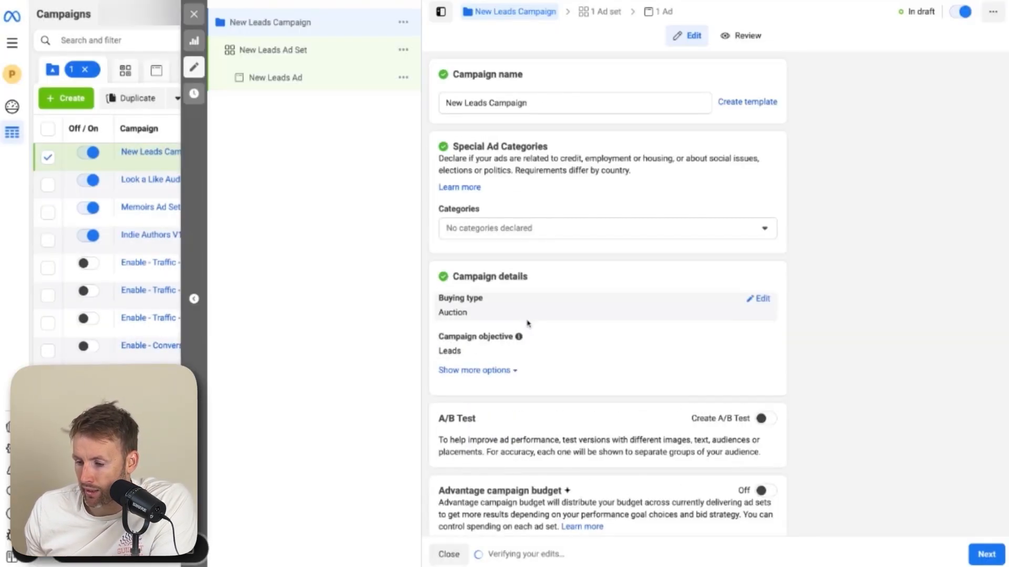
# Rename the campaign as New Authors Test
pyautogui.doubleClick(529, 102)
pyautogui.click(529, 102)
pyautogui.hotkey('ctrl', 'a')
pyautogui.write('New Authoe')
pyautogui.press('BackSpace')
pyautogui.write('rs Tse')
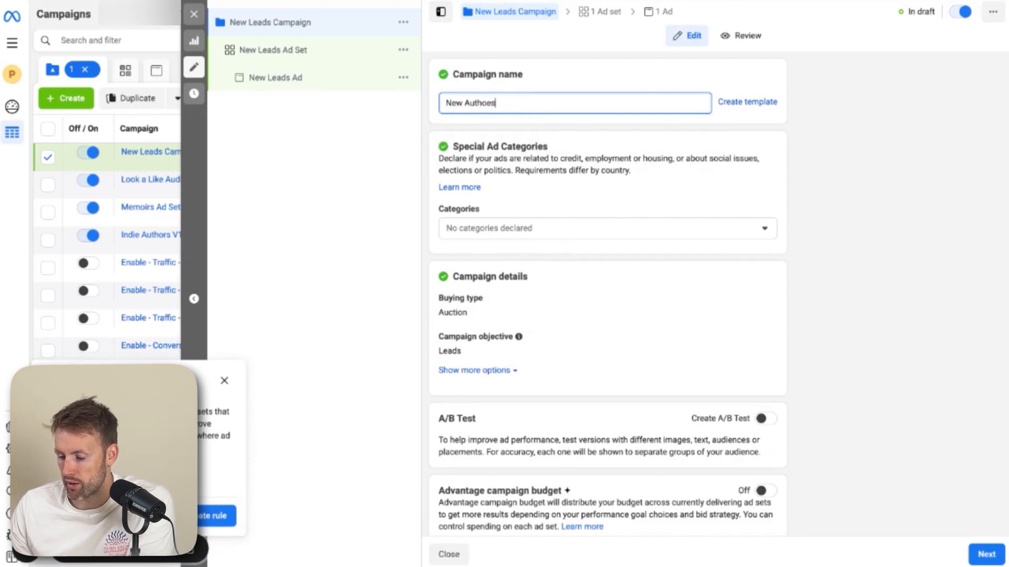
pyautogui.press('BackSpace')
pyautogui.press('BackSpace')
pyautogui.write('est')
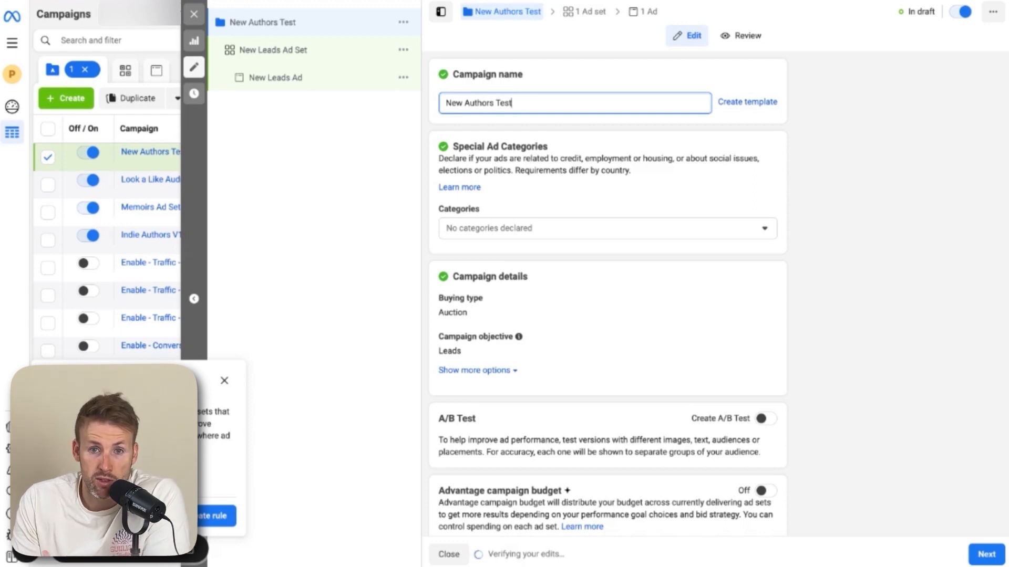
# Check the special ad categories list without declaring any, and close the rule suggestion popup
pyautogui.scroll(-1, 518, 205)
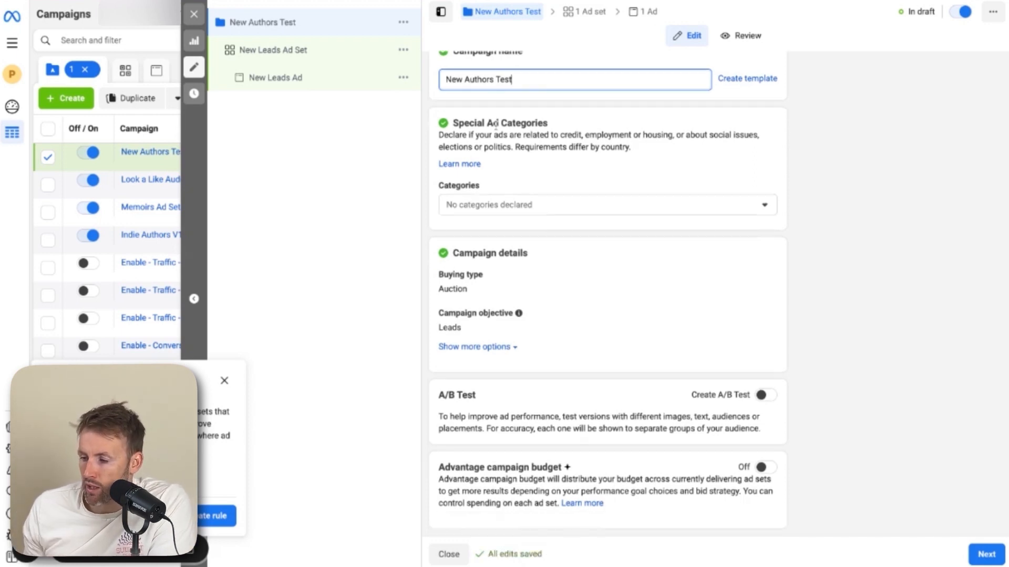
pyautogui.click(519, 205)
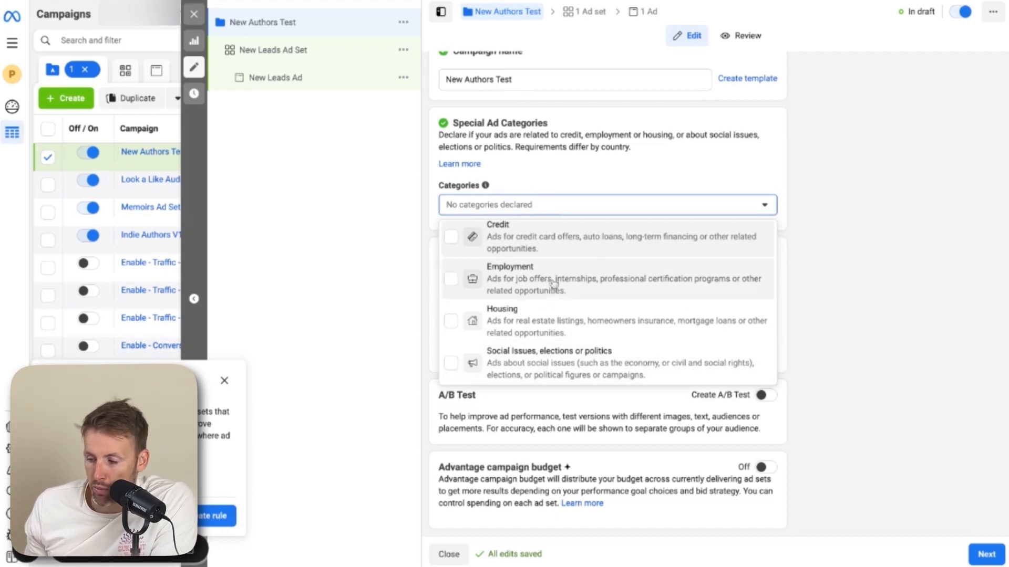
pyautogui.click(542, 174)
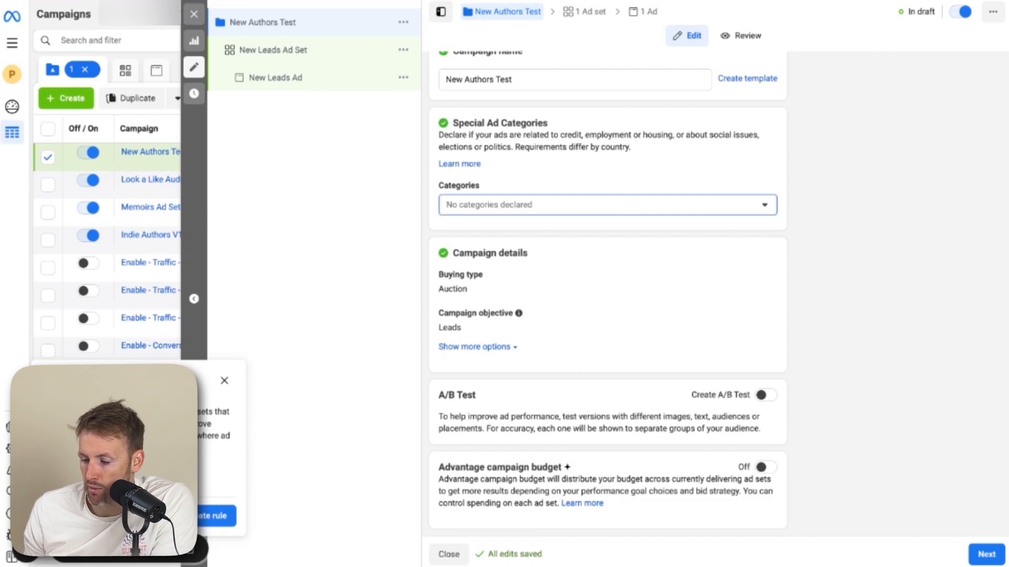
pyautogui.click(224, 380)
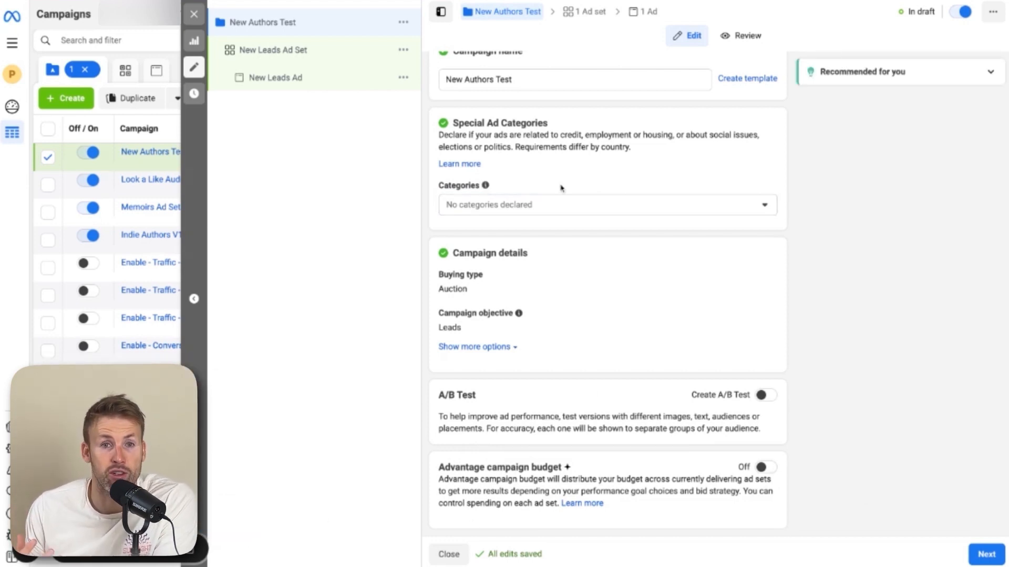
# Continue to the ad set and keep Maximize number of leads as the performance goal
pyautogui.click(978, 554)
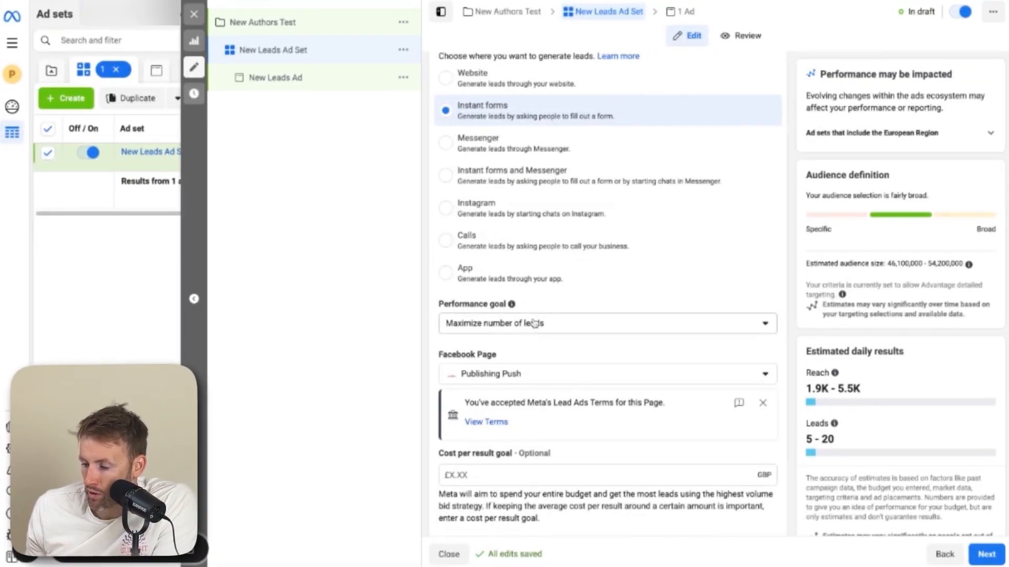
pyautogui.click(534, 324)
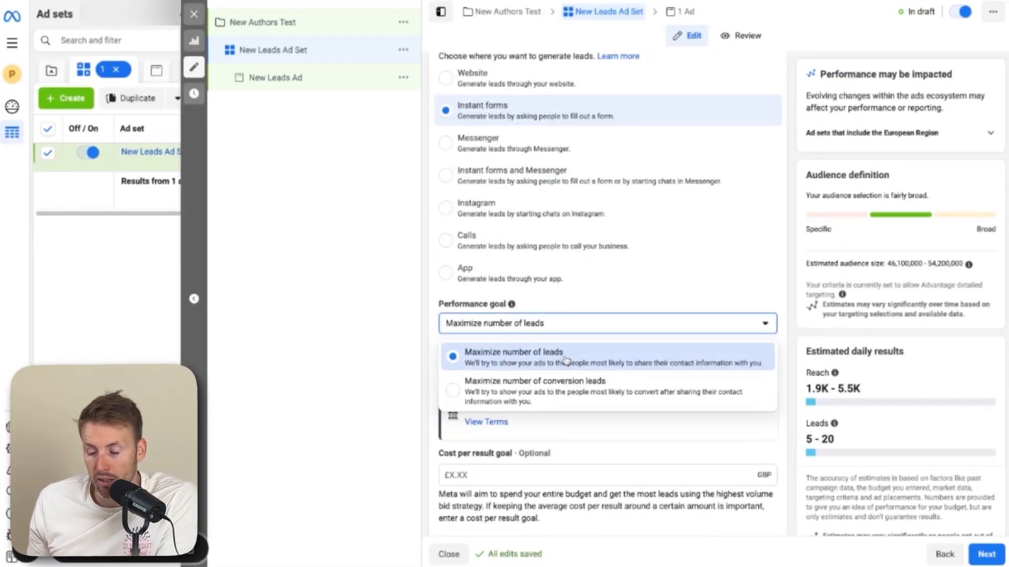
pyautogui.click(630, 305)
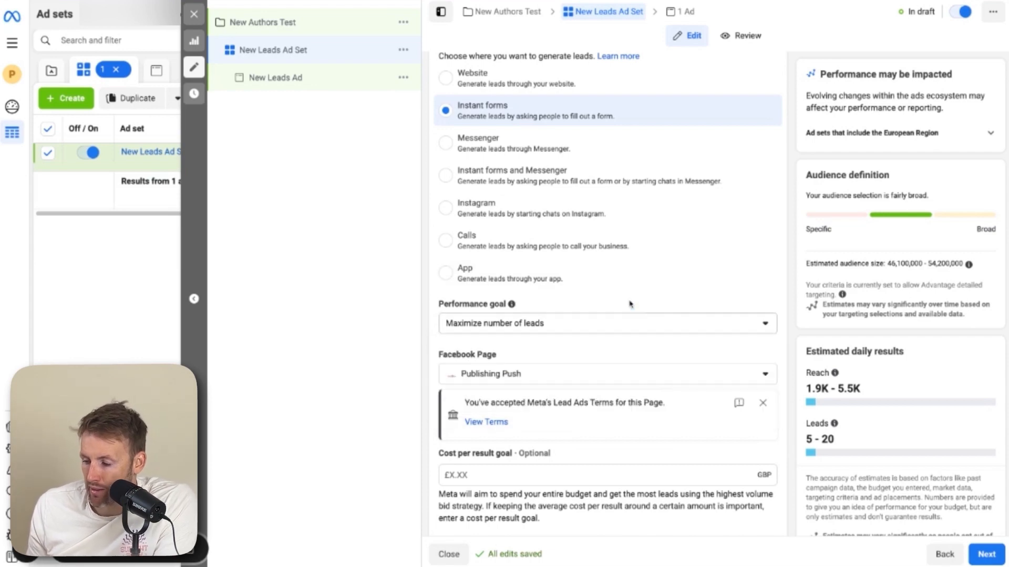
# Review the ad set's cost per result goal, daily budget and schedule settings
pyautogui.scroll(-3, 630, 305)
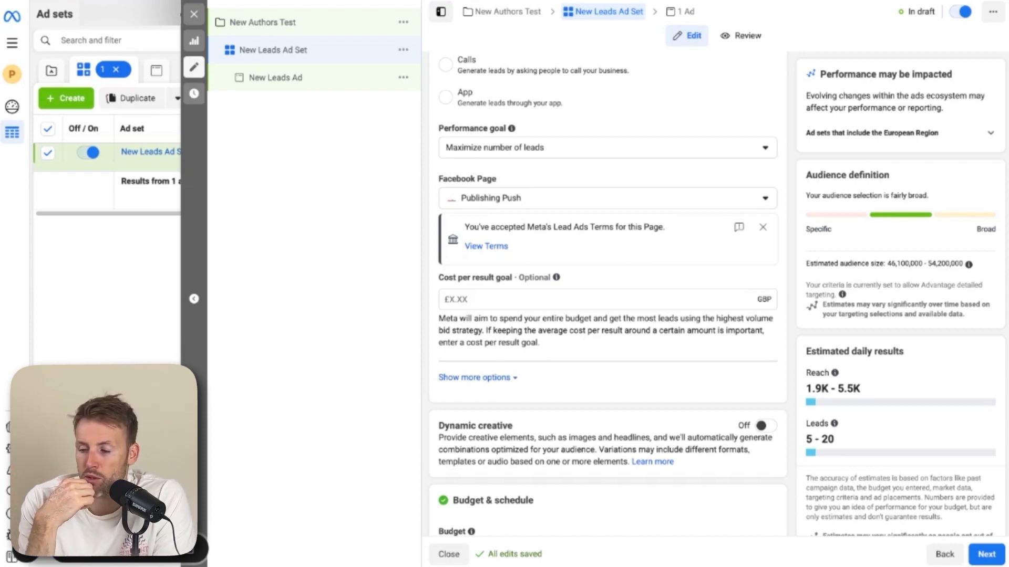
pyautogui.scroll(-3, 543, 166)
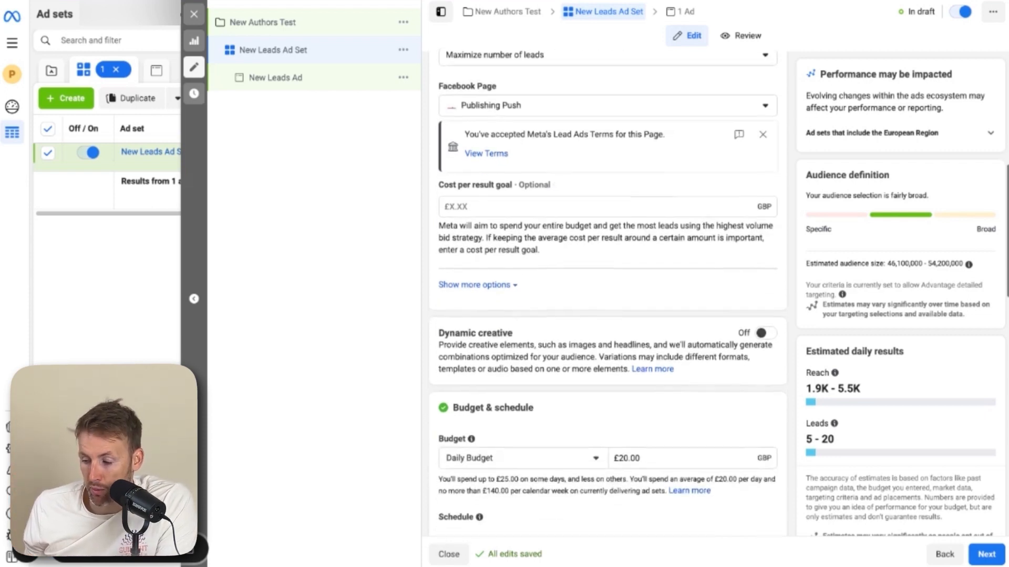
pyautogui.scroll(-4, 515, 204)
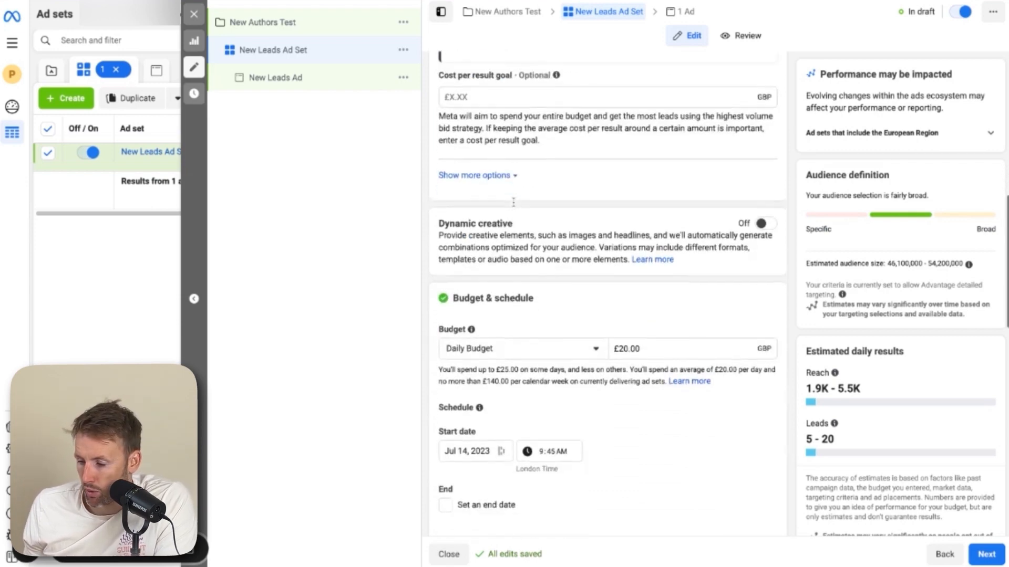
pyautogui.scroll(-2, 526, 210)
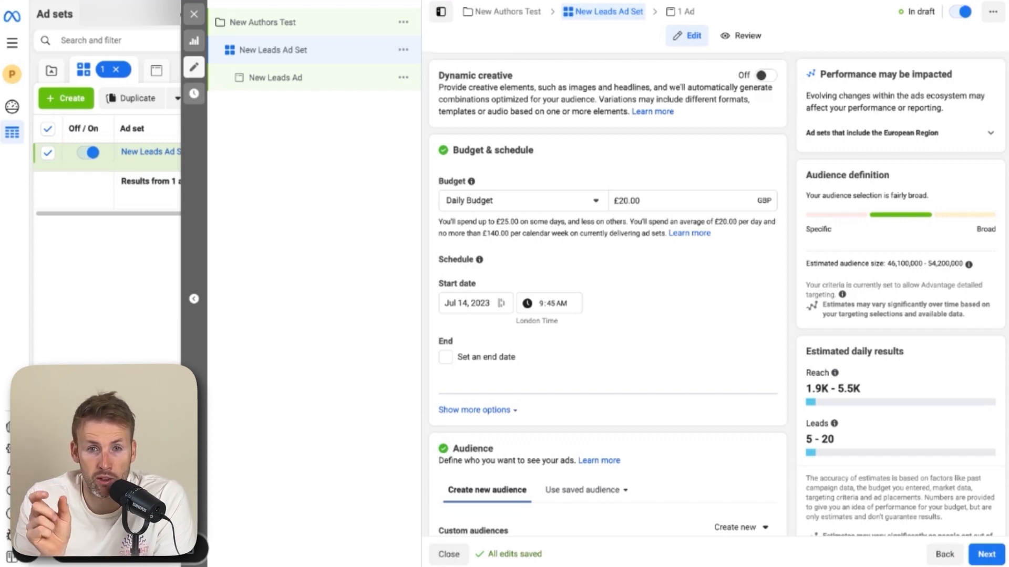
pyautogui.scroll(-1, 647, 156)
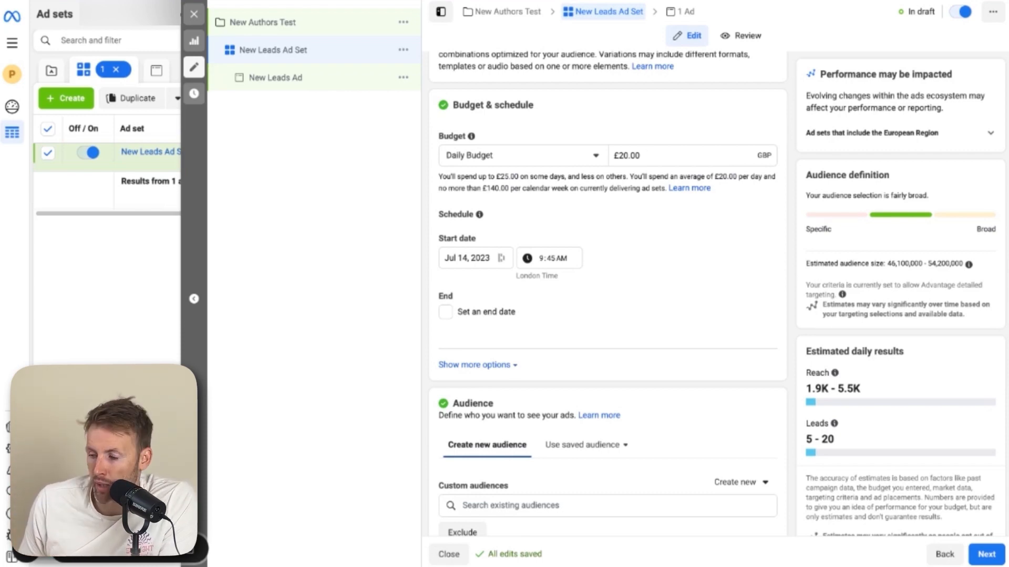
pyautogui.click(646, 156)
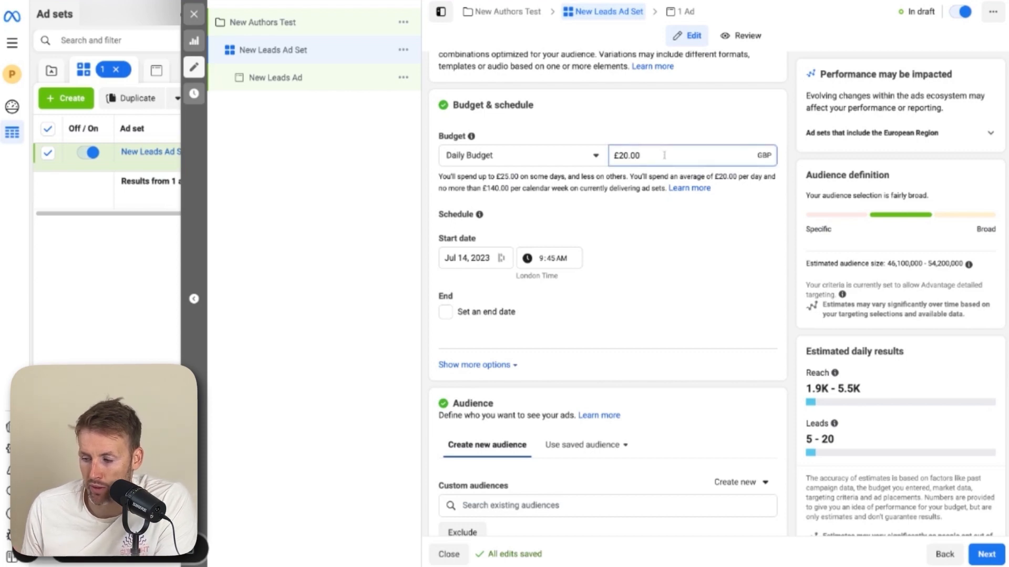
pyautogui.scroll(-1, 650, 246)
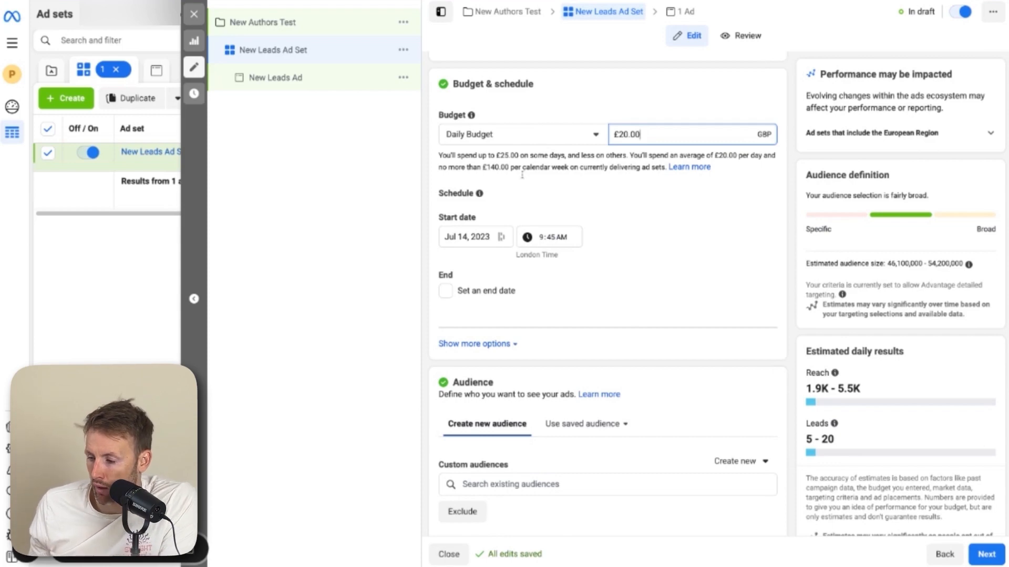
pyautogui.scroll(-1, 601, 216)
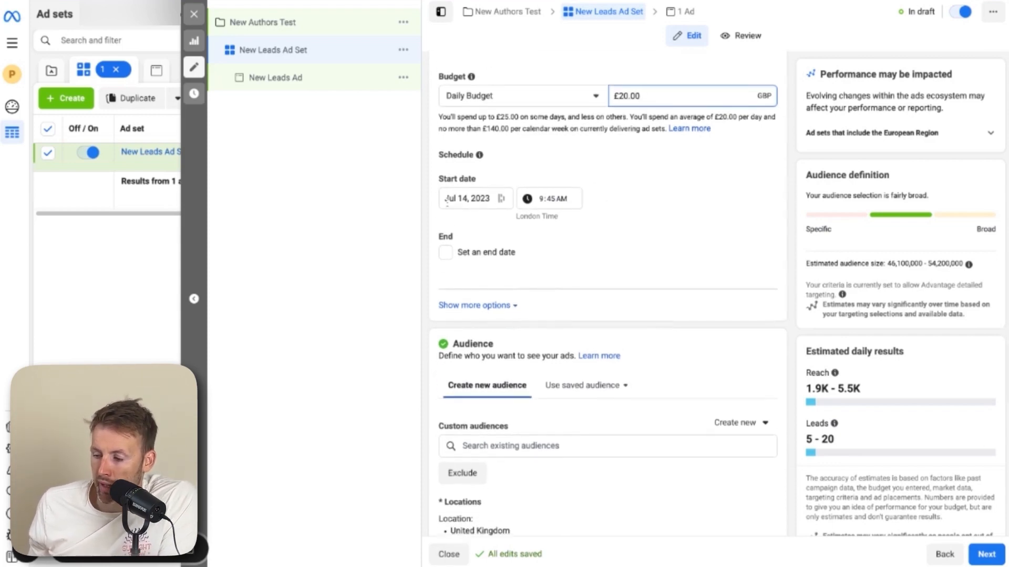
# Enable an end date for the ad set and set it to Jul 21, 2023
pyautogui.click(444, 254)
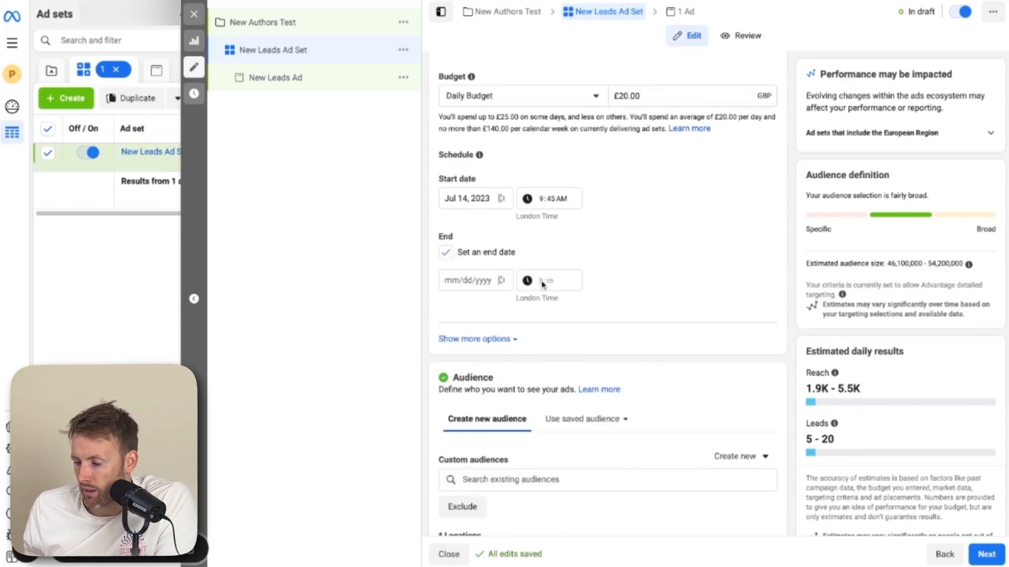
pyautogui.click(499, 283)
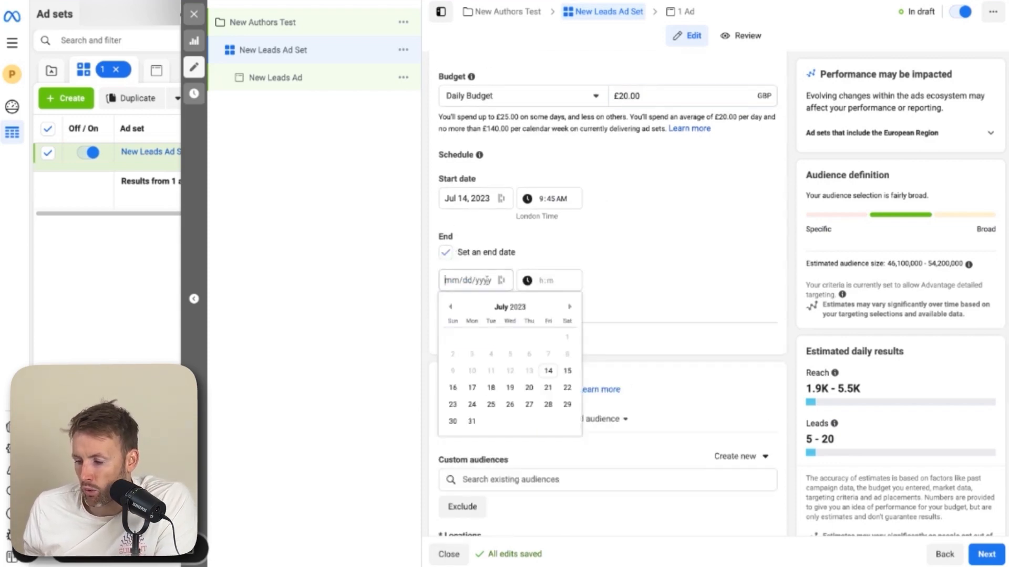
pyautogui.click(549, 387)
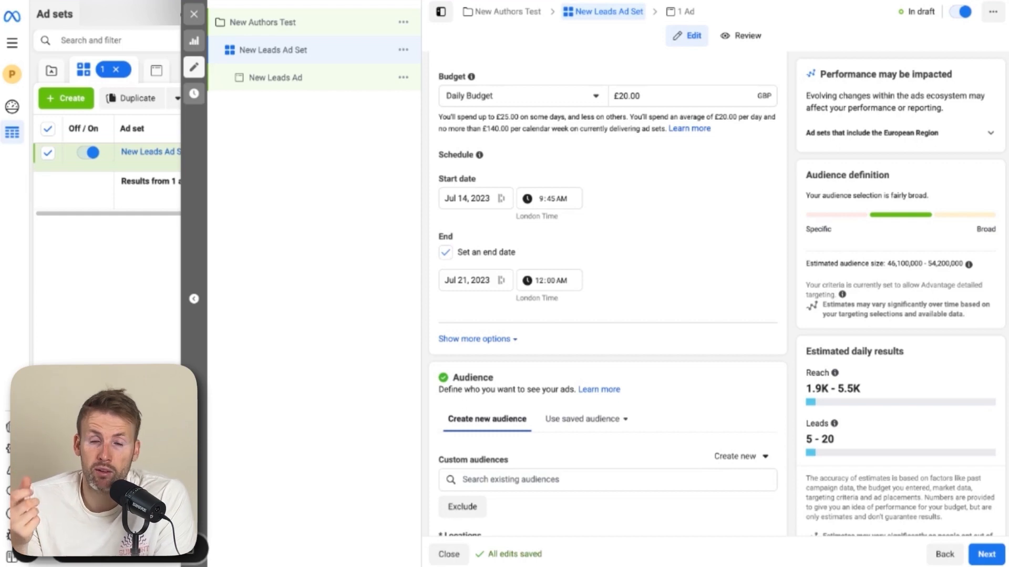
pyautogui.scroll(-3, 608, 295)
pyautogui.scroll(-2, 608, 294)
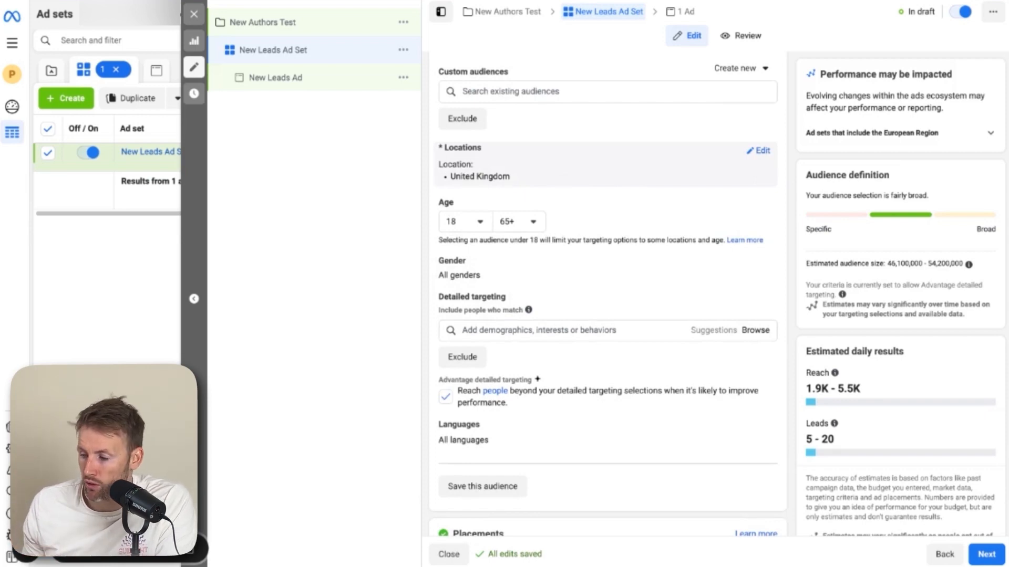
# Set the audience's minimum age to 40
pyautogui.click(491, 197)
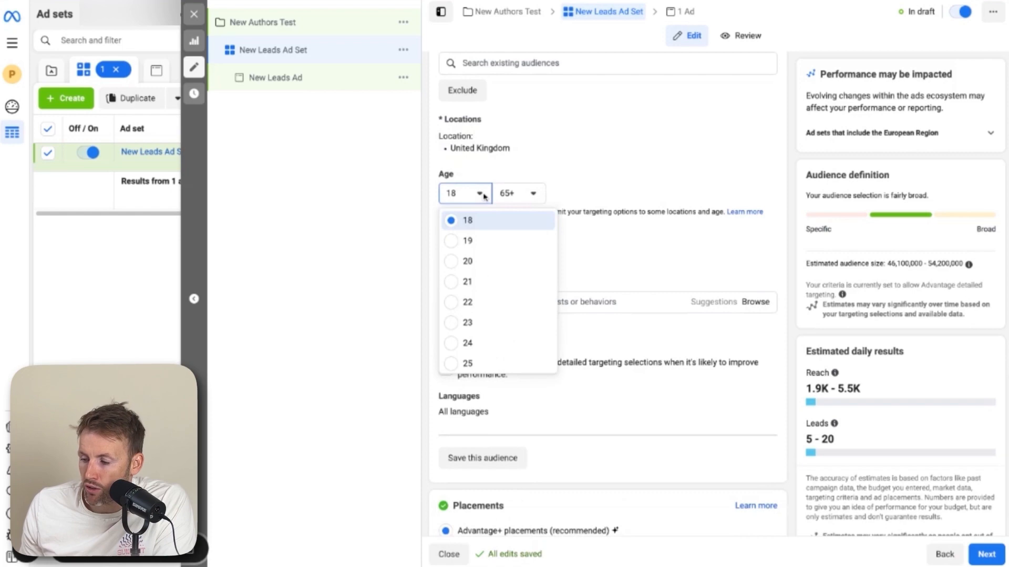
pyautogui.scroll(-3, 492, 294)
pyautogui.scroll(-6, 493, 296)
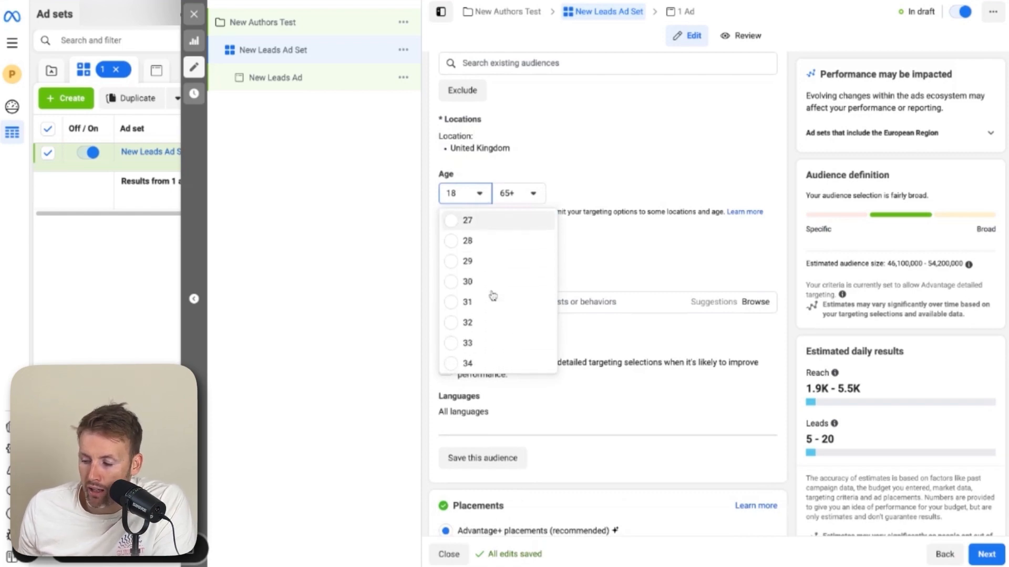
pyautogui.scroll(-1, 462, 297)
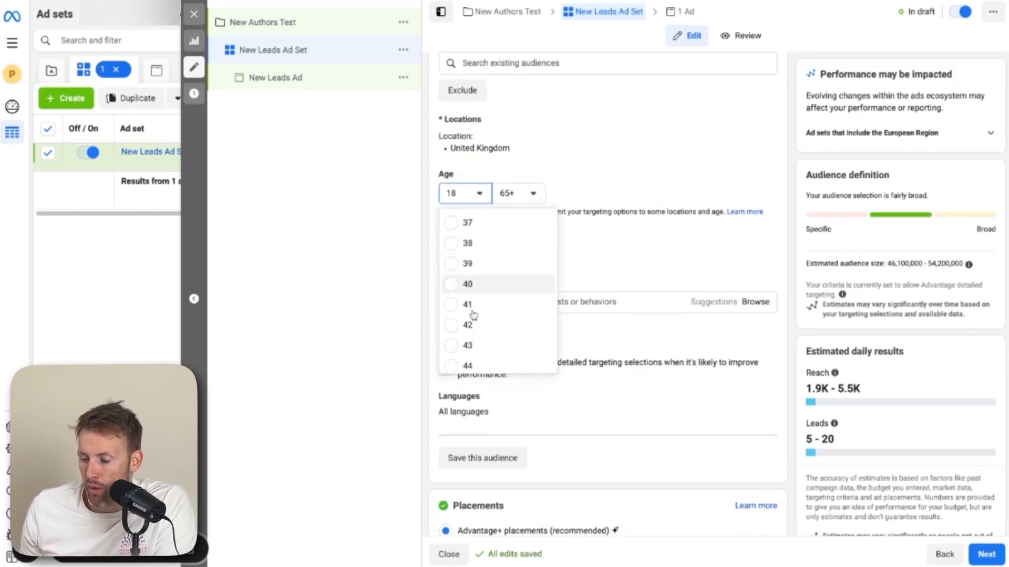
pyautogui.click(455, 292)
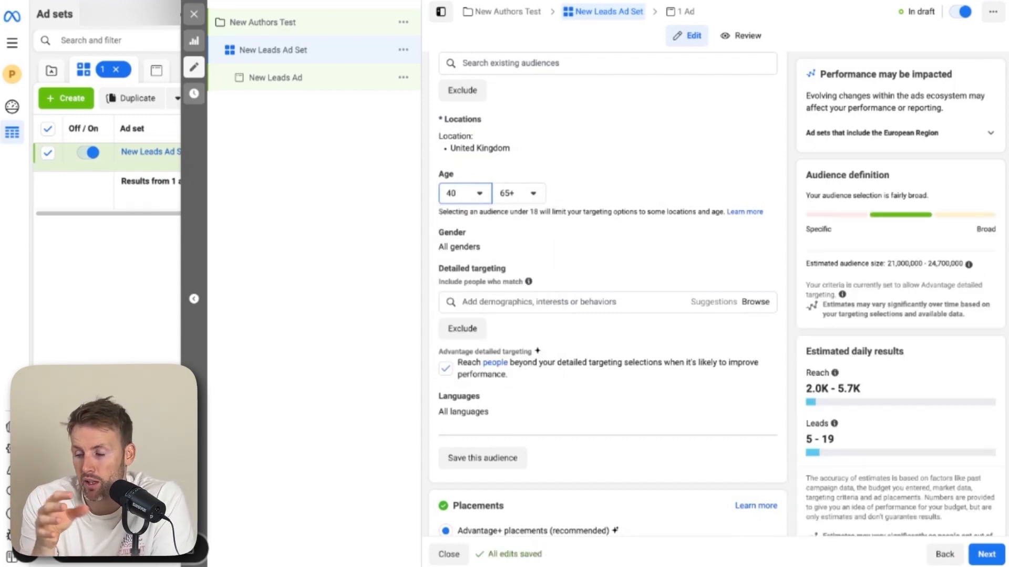
# Search detailed targeting for creative writing and add the Creative writing (literature) interest
pyautogui.scroll(-1, 630, 216)
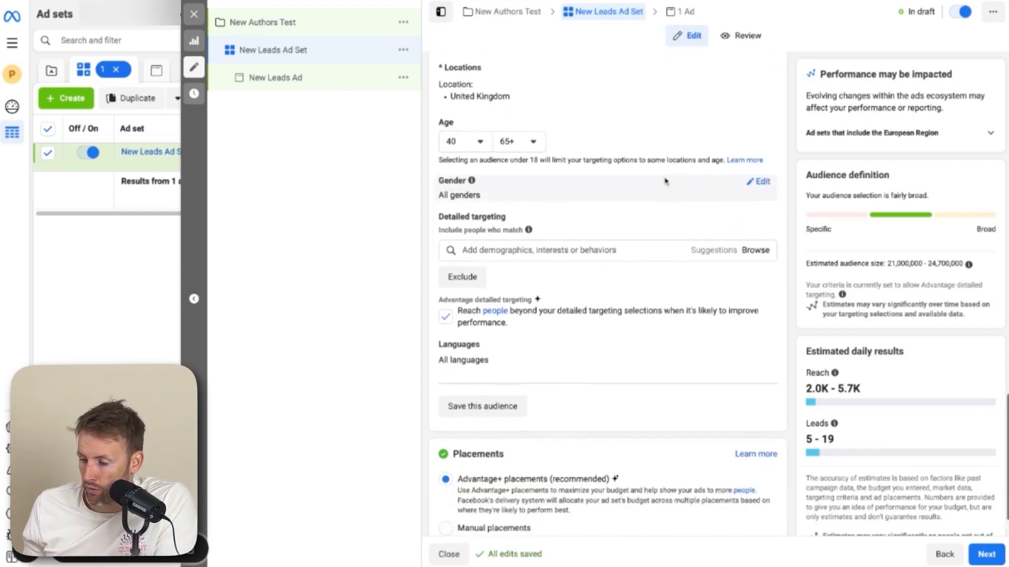
pyautogui.scroll(-1, 664, 181)
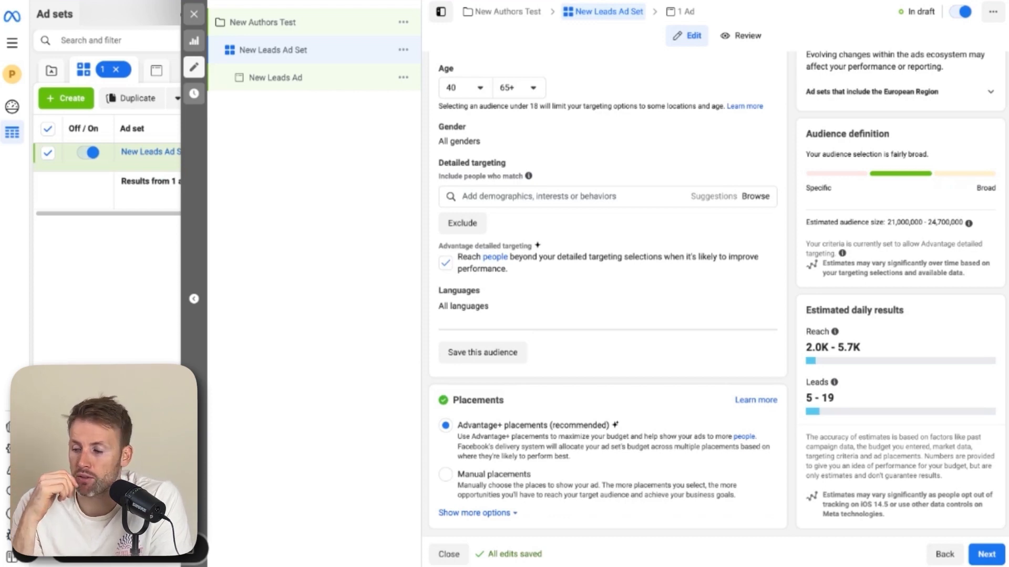
pyautogui.click(539, 196)
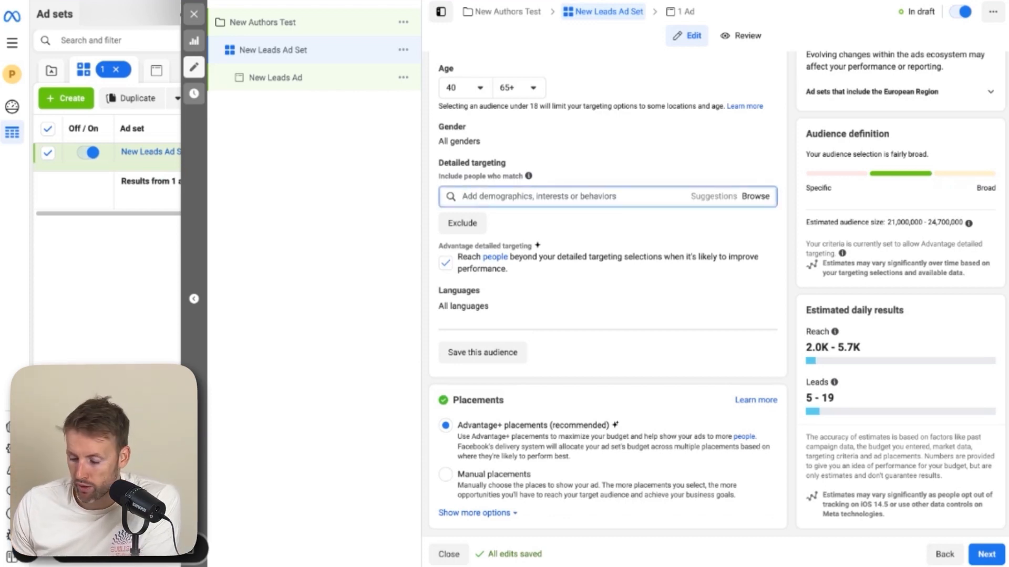
pyautogui.write('creative')
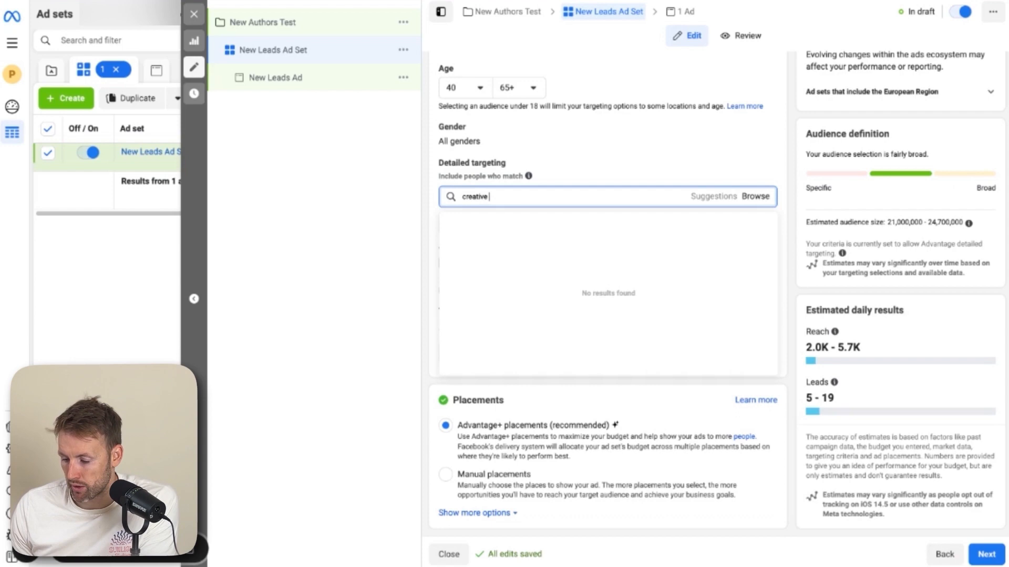
pyautogui.write(' writing')
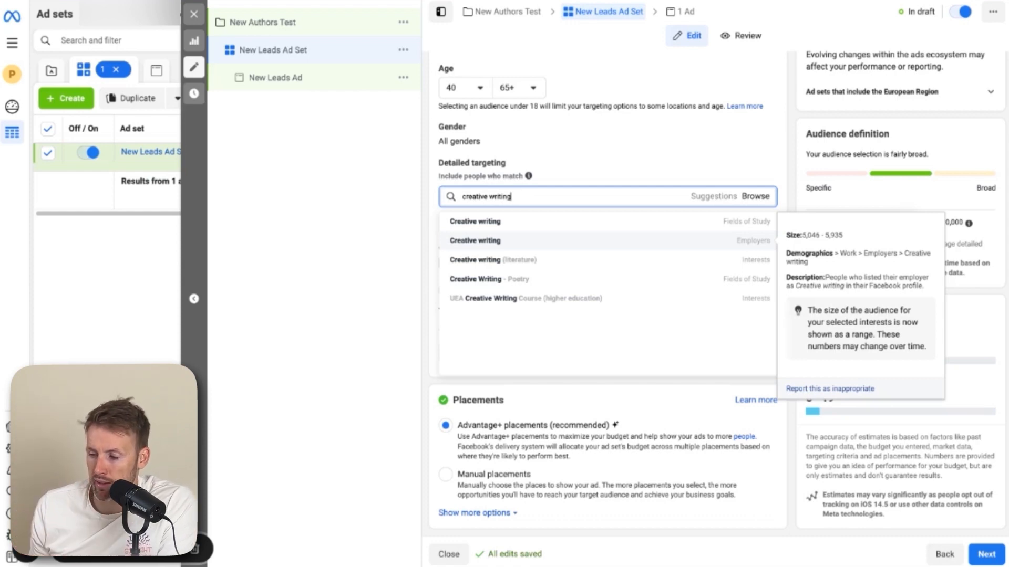
pyautogui.click(703, 260)
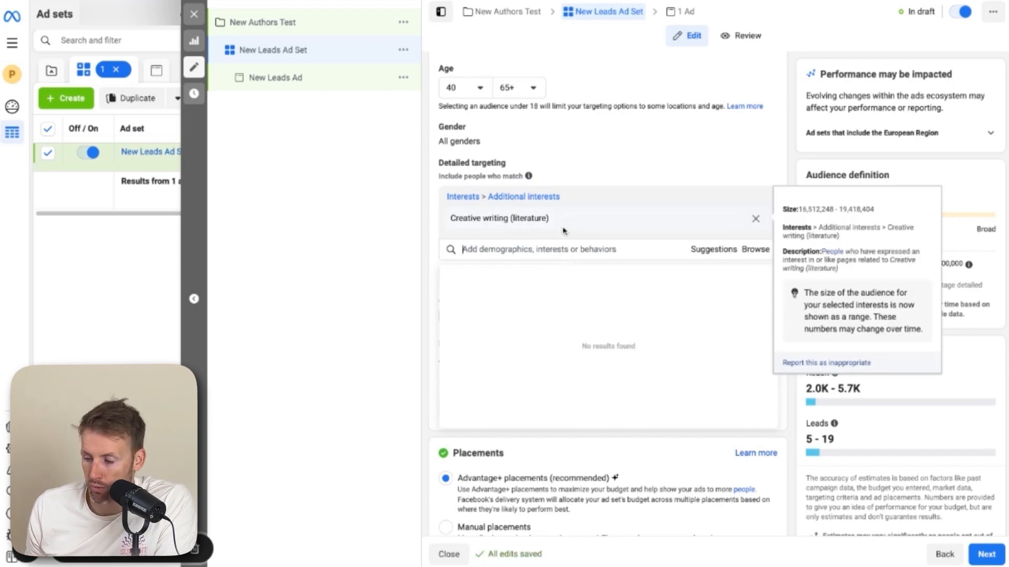
# Add the Self-publishing (publishing) and Bloomsbury Publishing (publishing) interests to detailed targeting
pyautogui.click(527, 249)
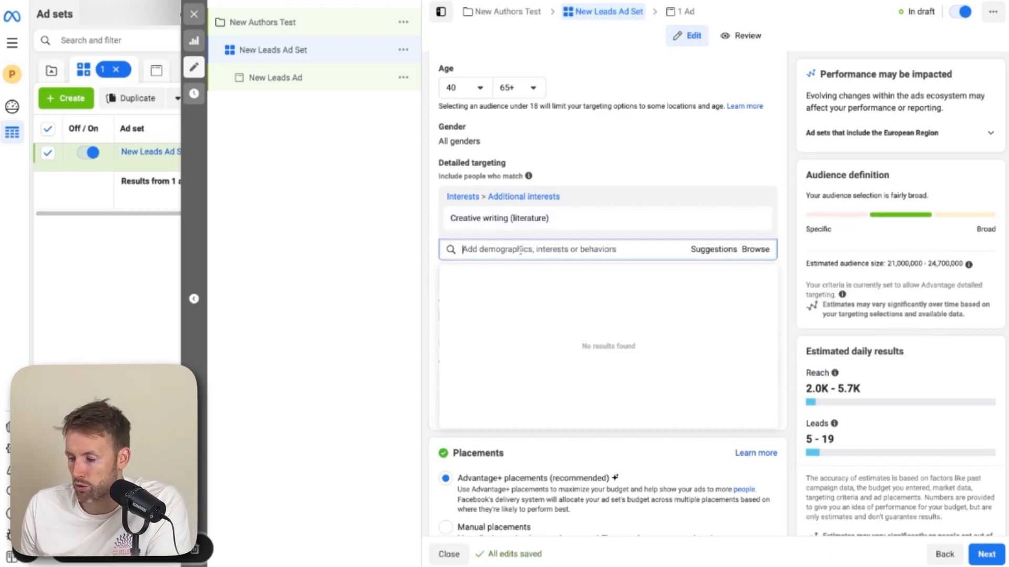
pyautogui.write('publishing')
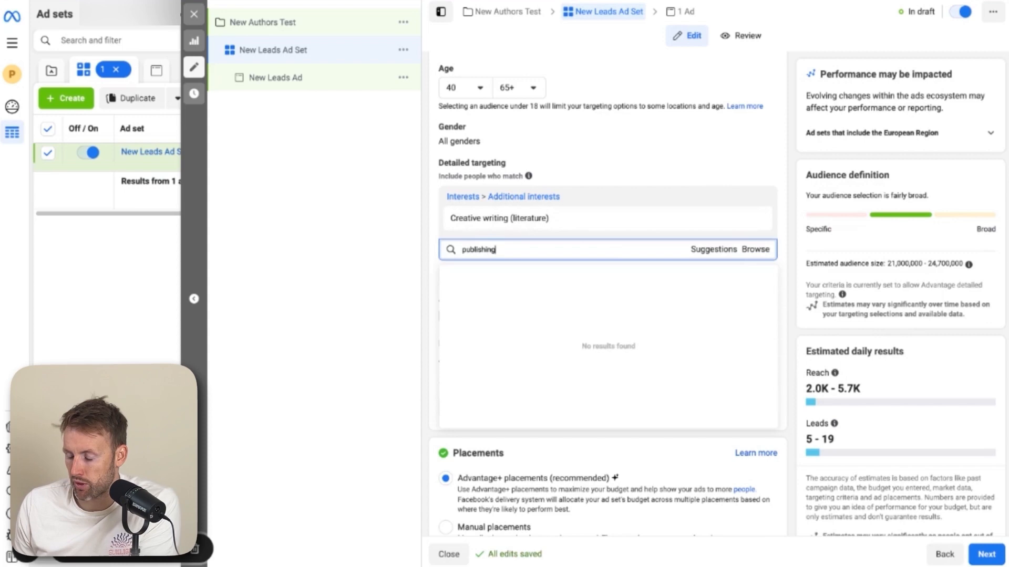
pyautogui.scroll(-1, 563, 306)
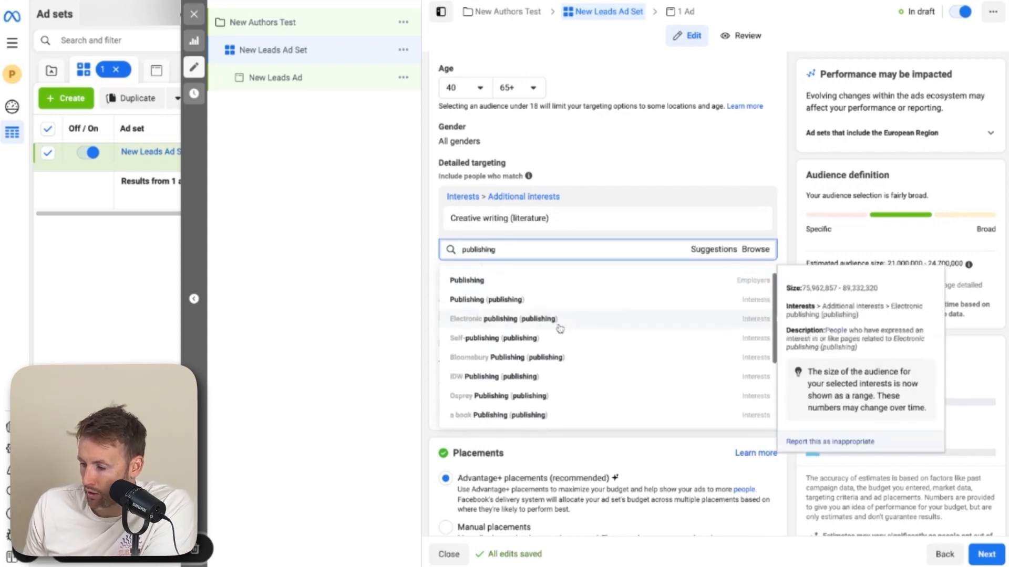
pyautogui.click(557, 338)
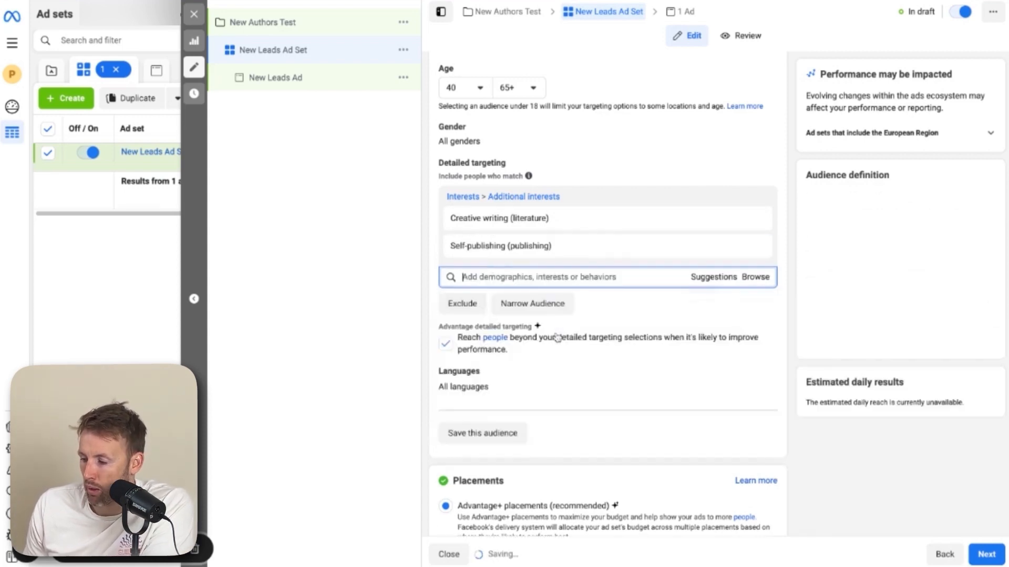
pyautogui.write('bloomsbury')
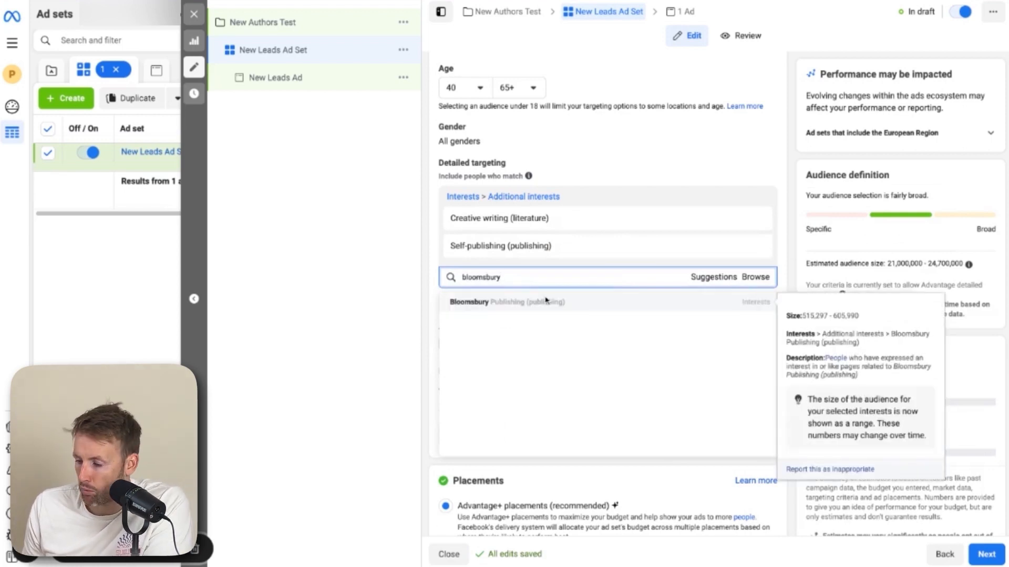
pyautogui.click(651, 307)
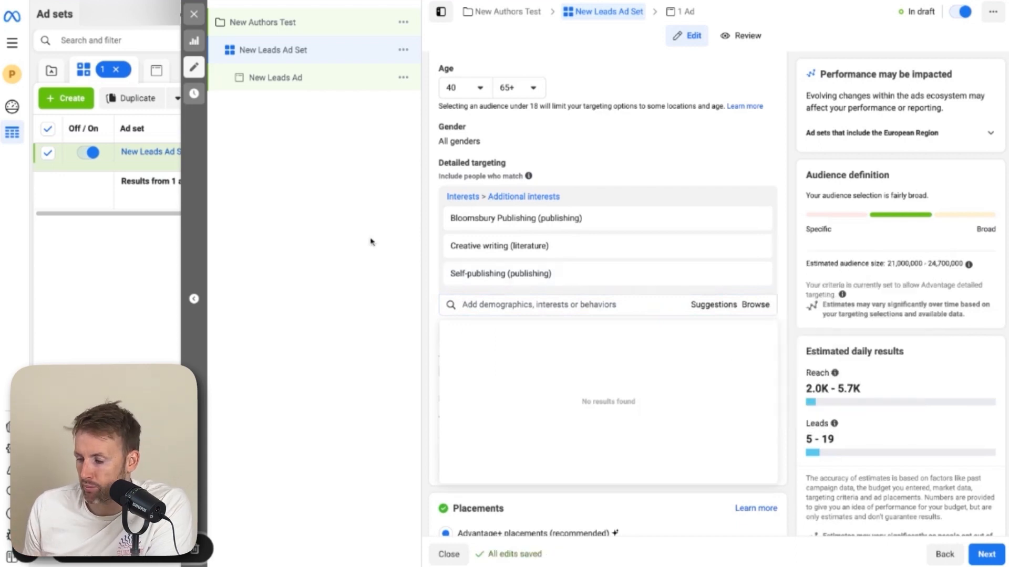
pyautogui.click(430, 227)
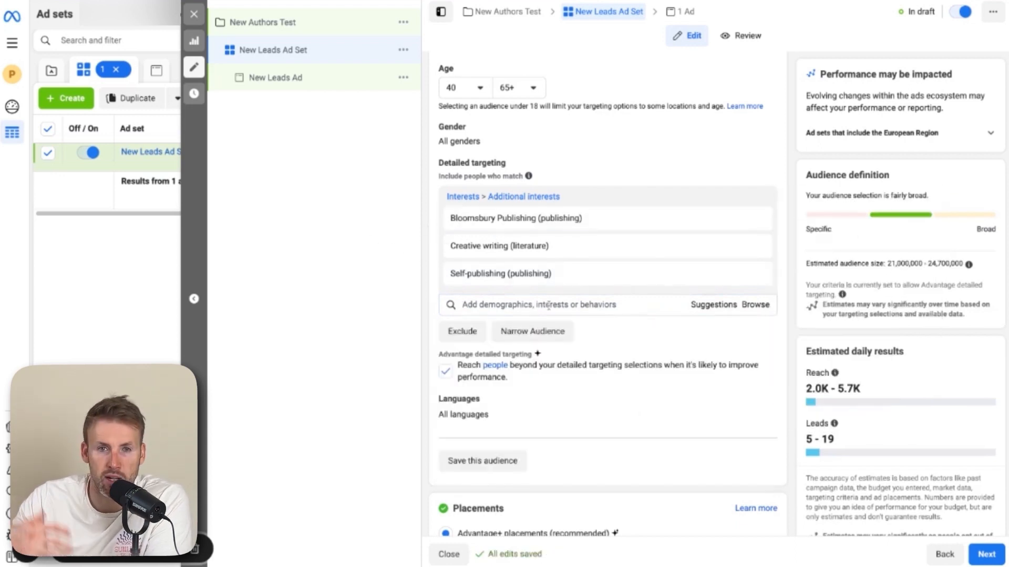
# Continue to the ad level and rename the ad New Author
pyautogui.scroll(-2, 556, 251)
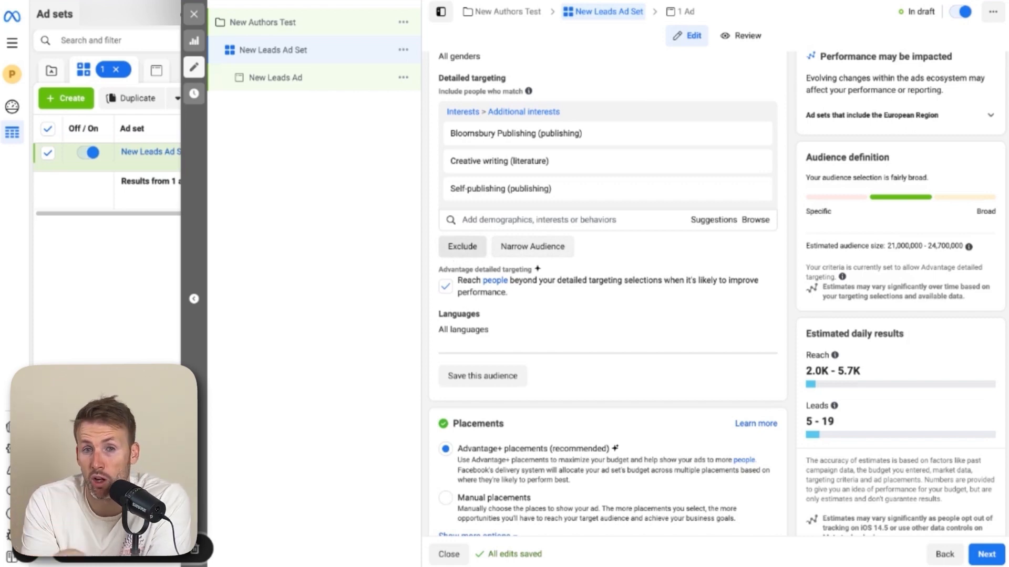
pyautogui.scroll(-1, 508, 424)
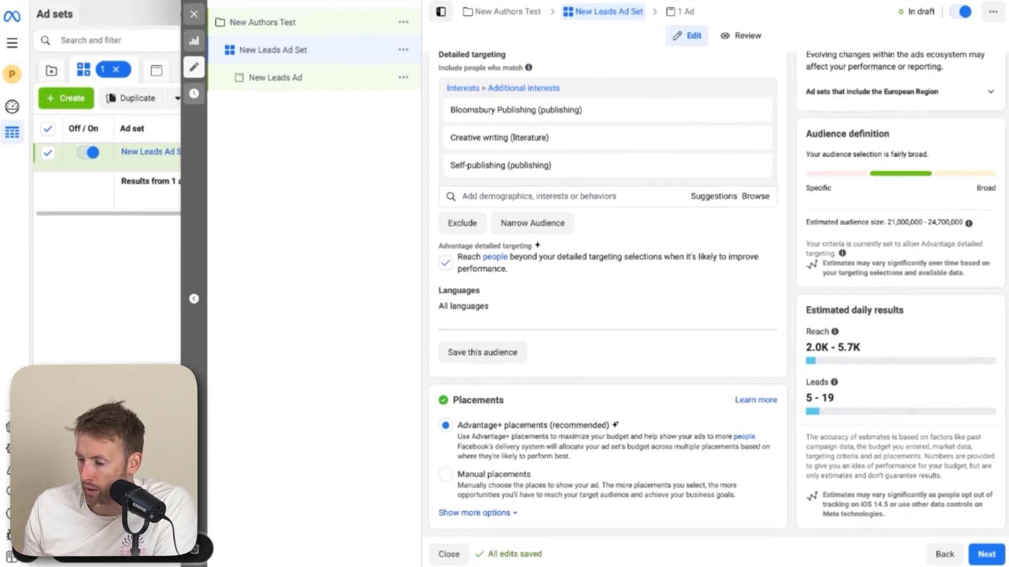
pyautogui.click(986, 554)
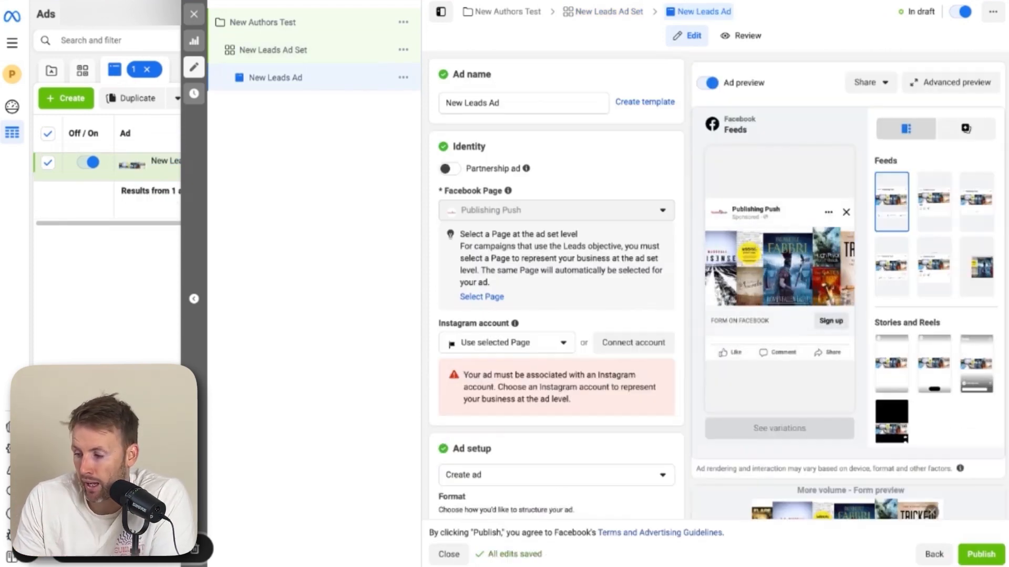
pyautogui.tripleClick(509, 102)
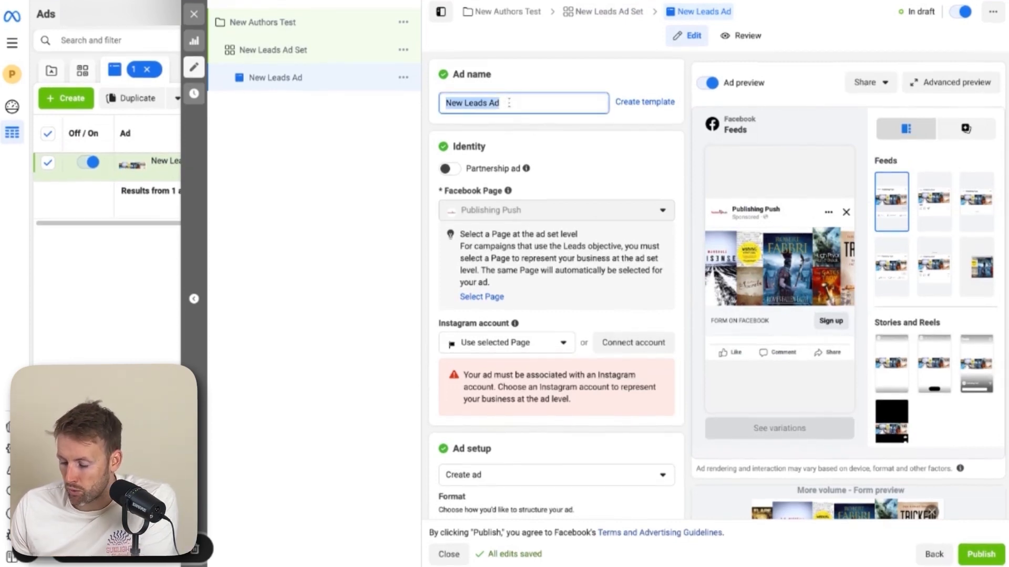
pyautogui.write('New Author')
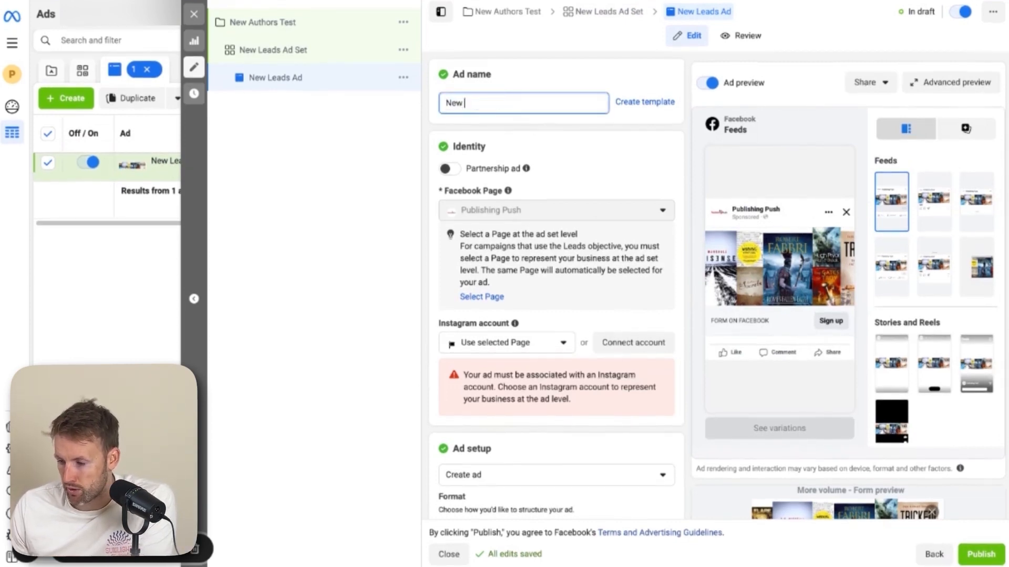
# Choose publishingpush as the ad's Instagram account
pyautogui.scroll(-1, 545, 153)
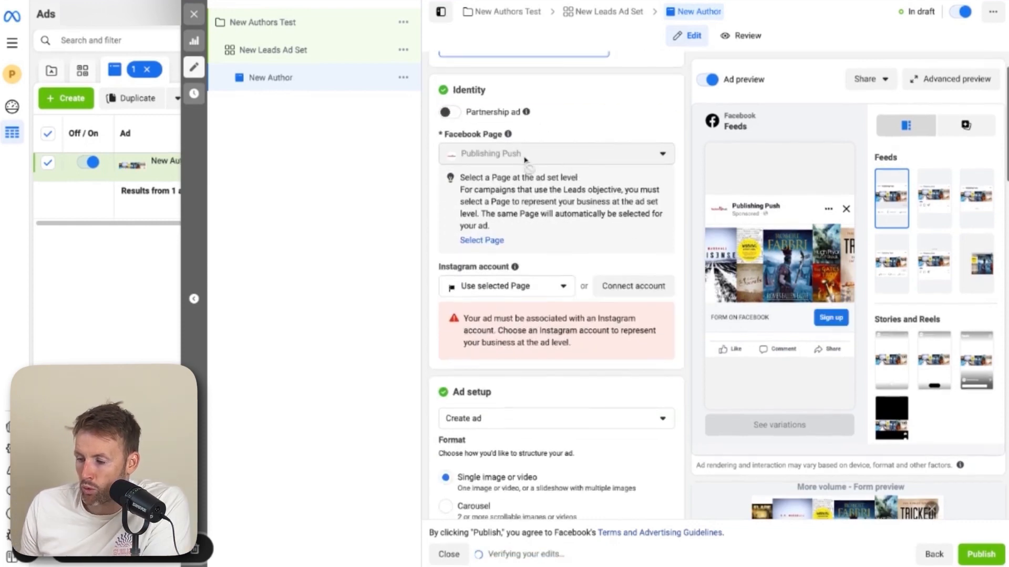
pyautogui.click(528, 293)
pyautogui.click(523, 335)
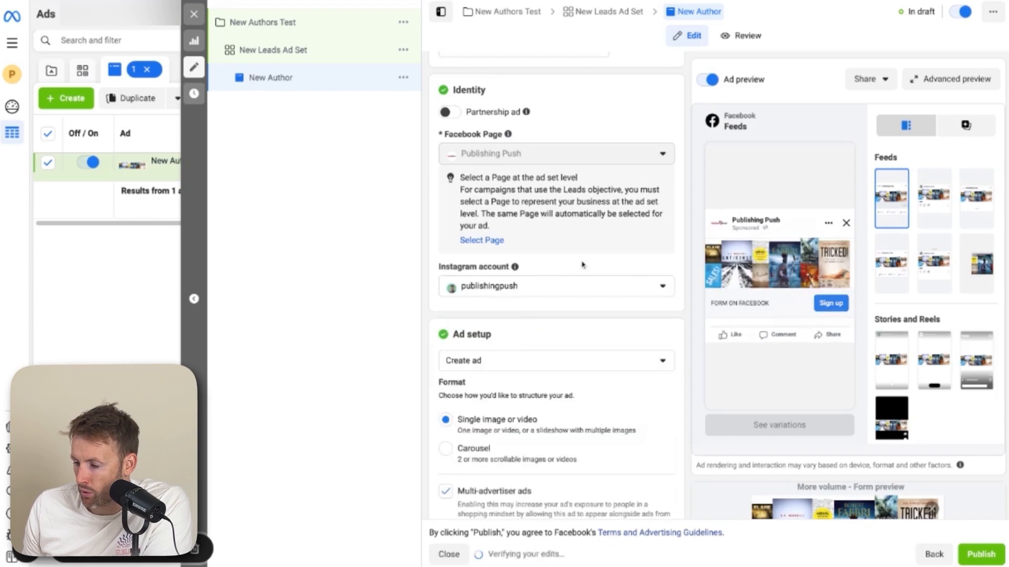
# Review the ad setup and format options, keeping Create ad with a single image or video
pyautogui.scroll(-1, 593, 257)
pyautogui.scroll(-3, 585, 255)
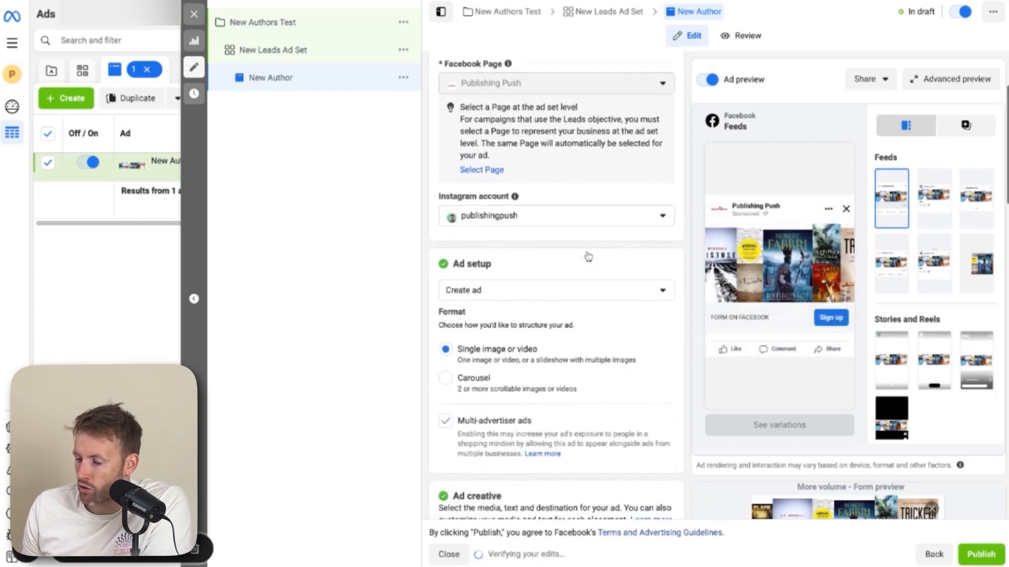
pyautogui.scroll(-6, 653, 327)
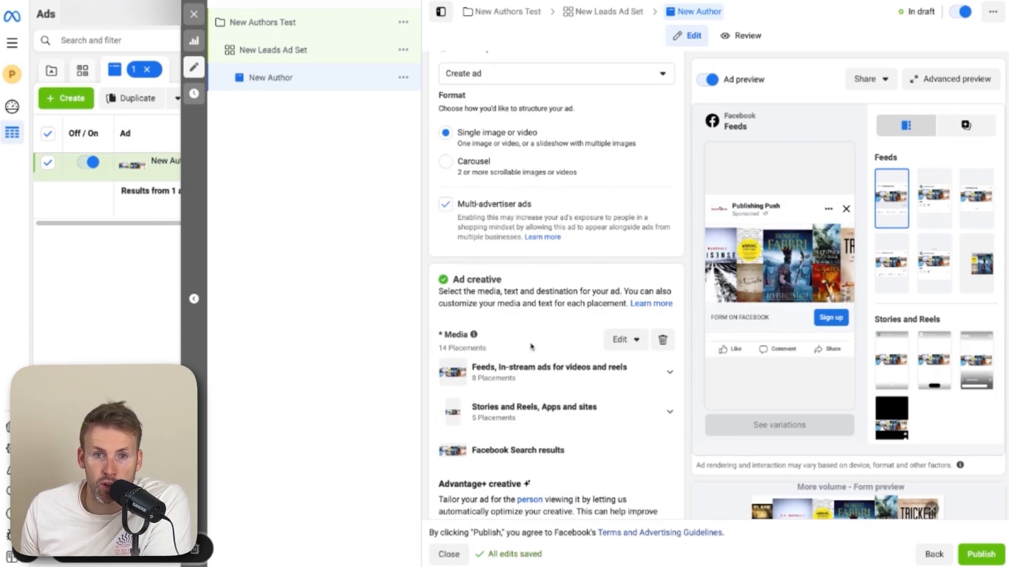
pyautogui.scroll(-8, 530, 347)
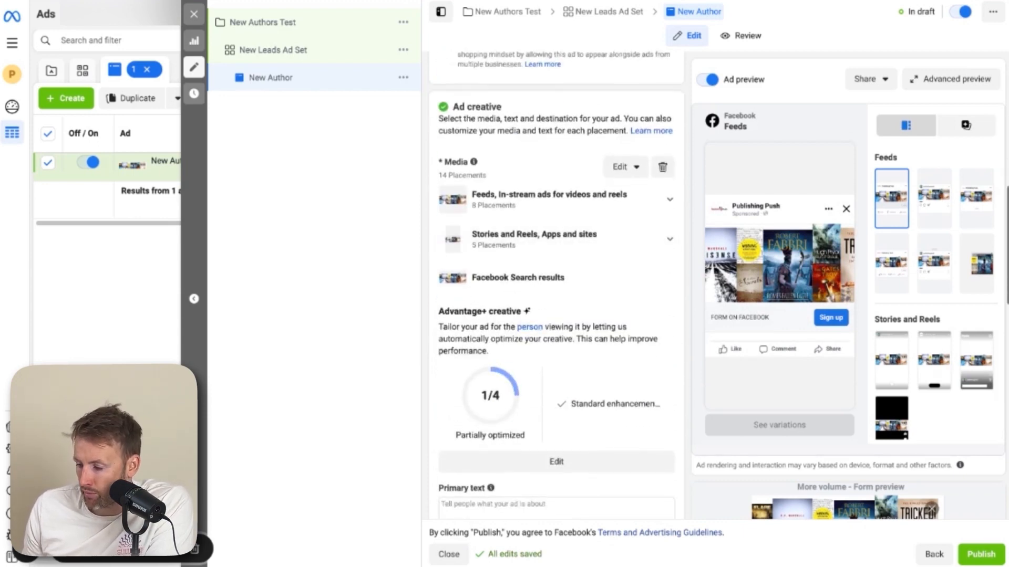
pyautogui.scroll(10, 556, 284)
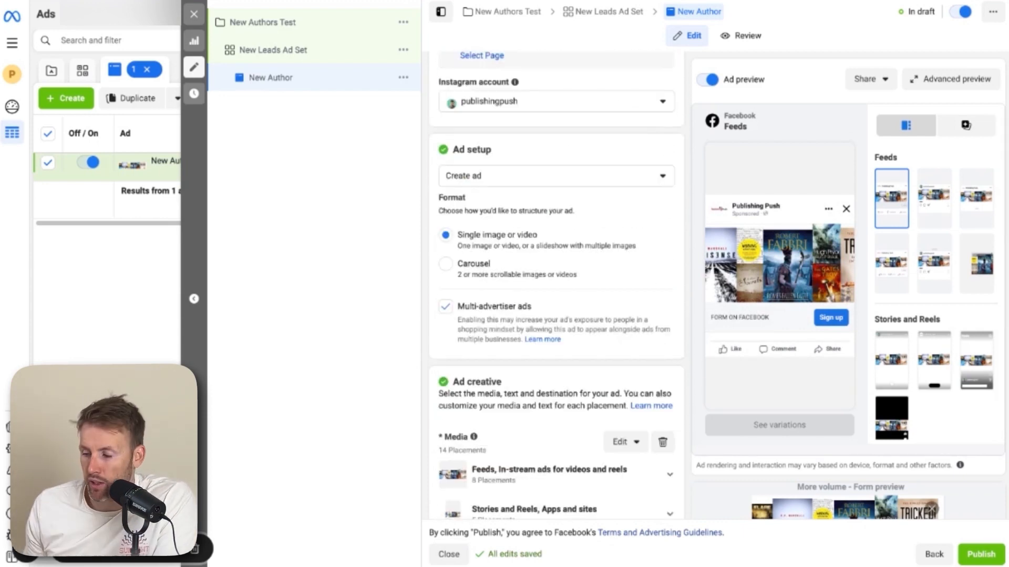
pyautogui.scroll(-1, 523, 110)
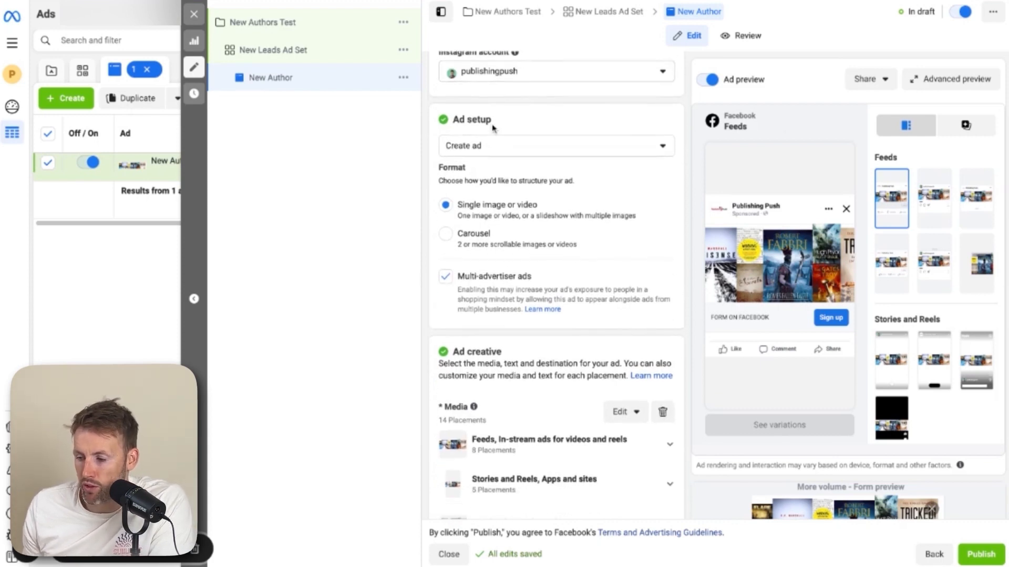
pyautogui.click(495, 144)
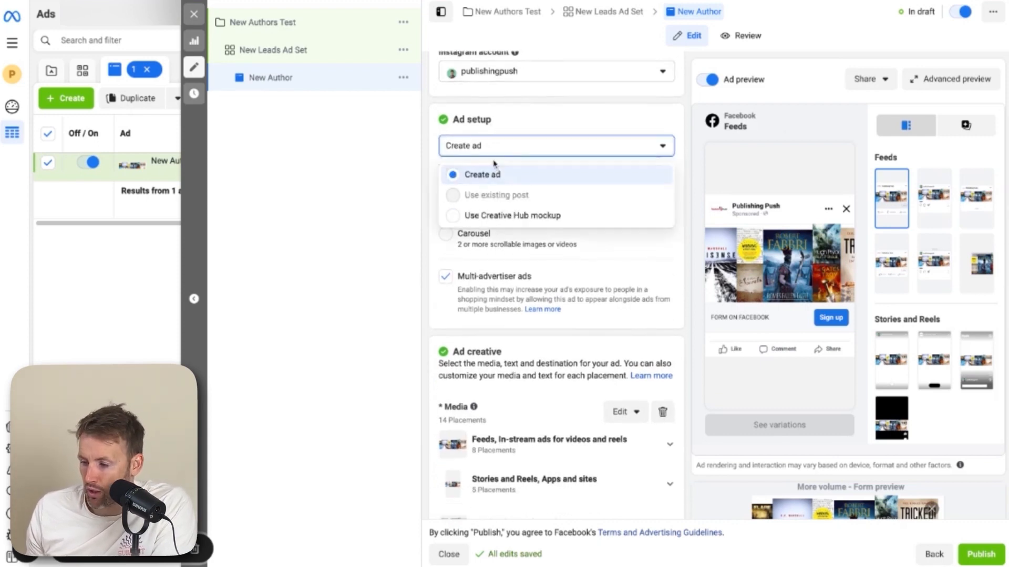
pyautogui.click(489, 161)
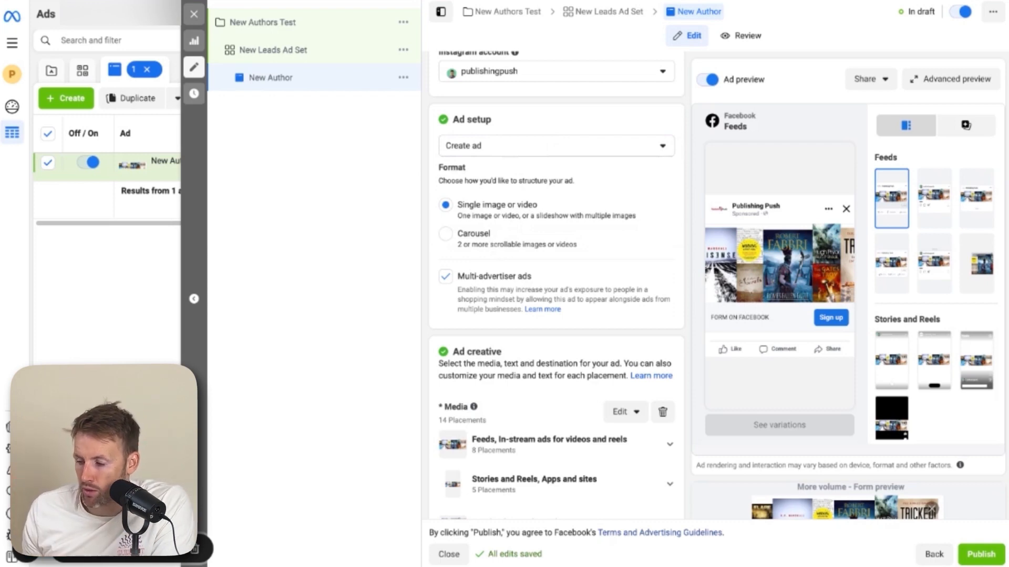
pyautogui.scroll(-2, 556, 284)
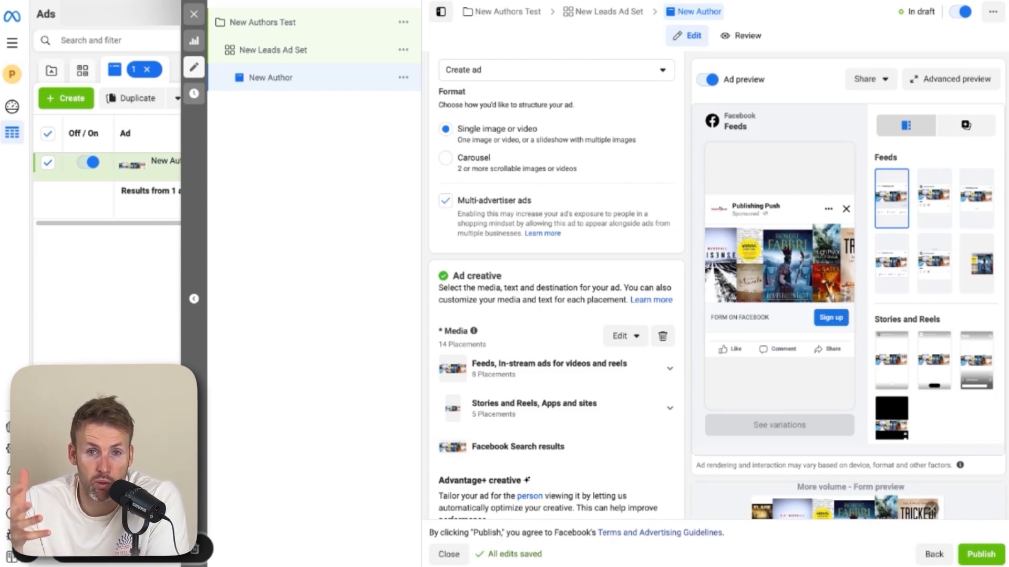
pyautogui.scroll(-3, 545, 215)
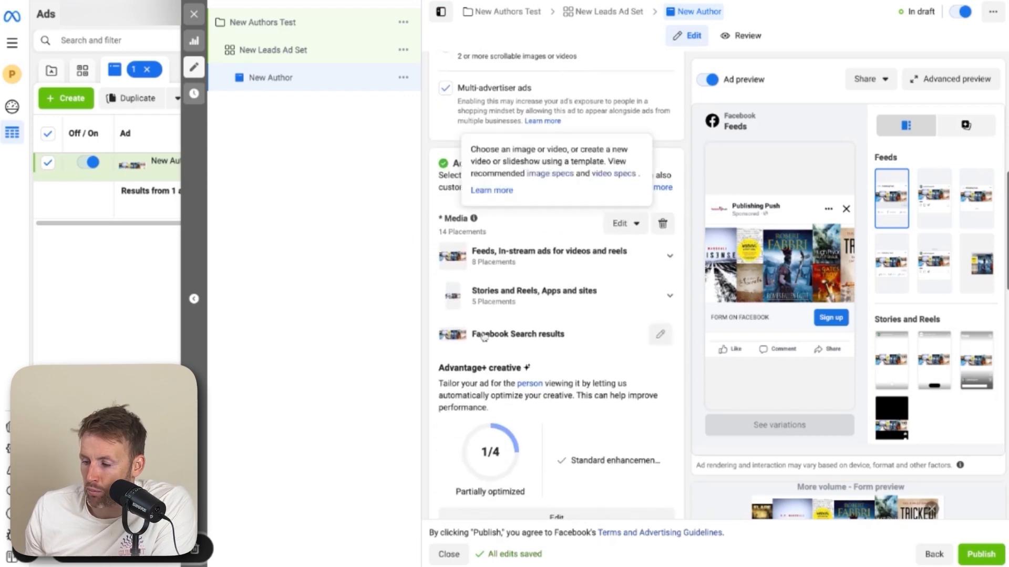
# Open the media editor to add images for the ad creative
pyautogui.click(623, 223)
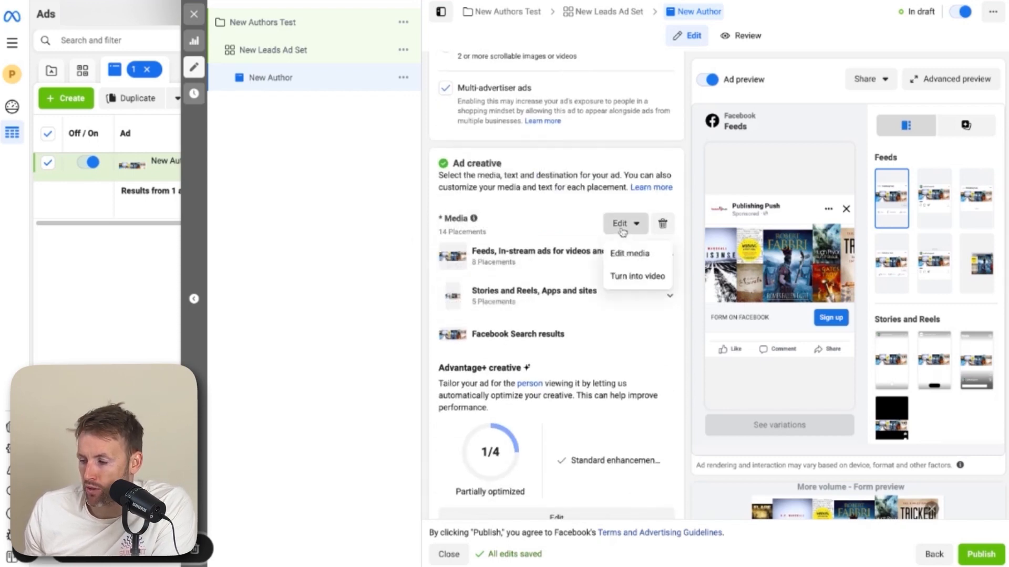
pyautogui.click(643, 260)
pyautogui.click(196, 92)
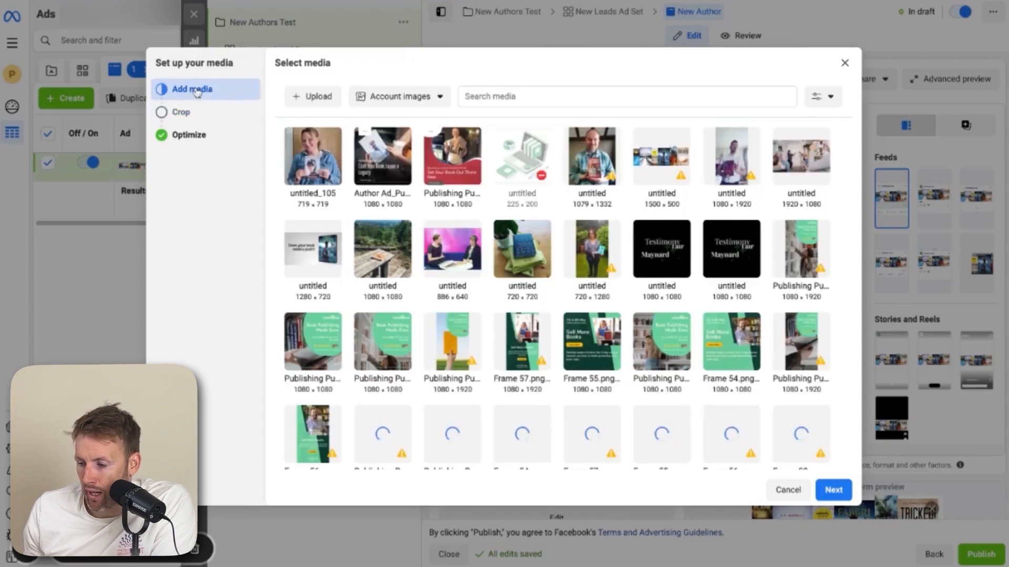
# Select the red Publishing Push "Get Your Book Out There Now" image from the account images for the ad
pyautogui.scroll(-1, 546, 273)
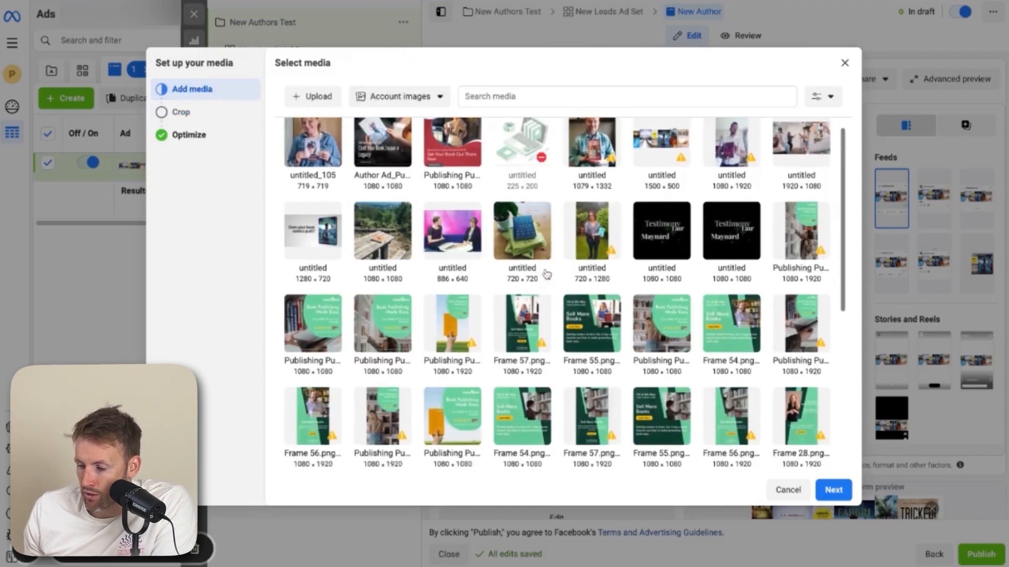
pyautogui.scroll(1, 547, 273)
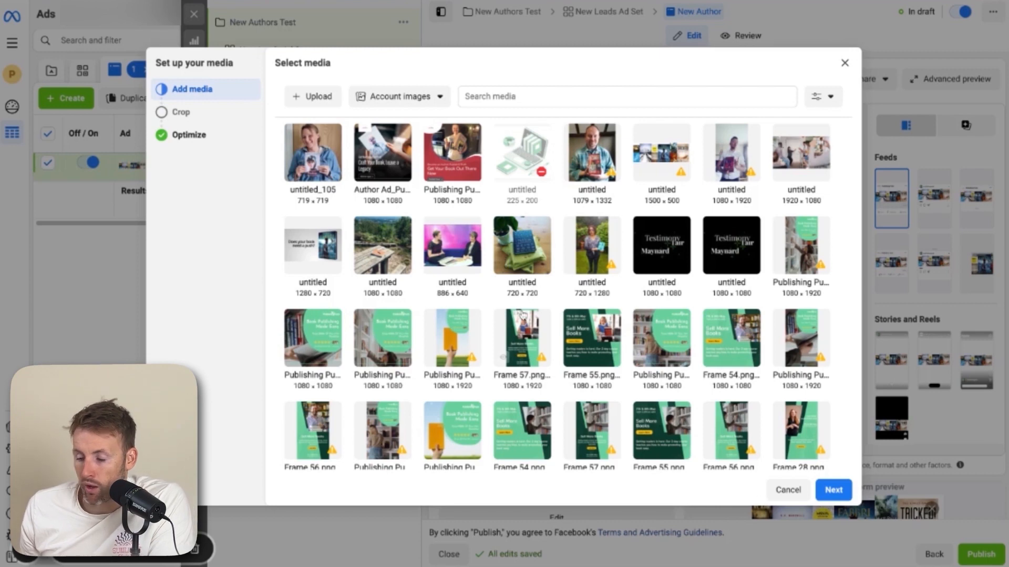
pyautogui.click(315, 98)
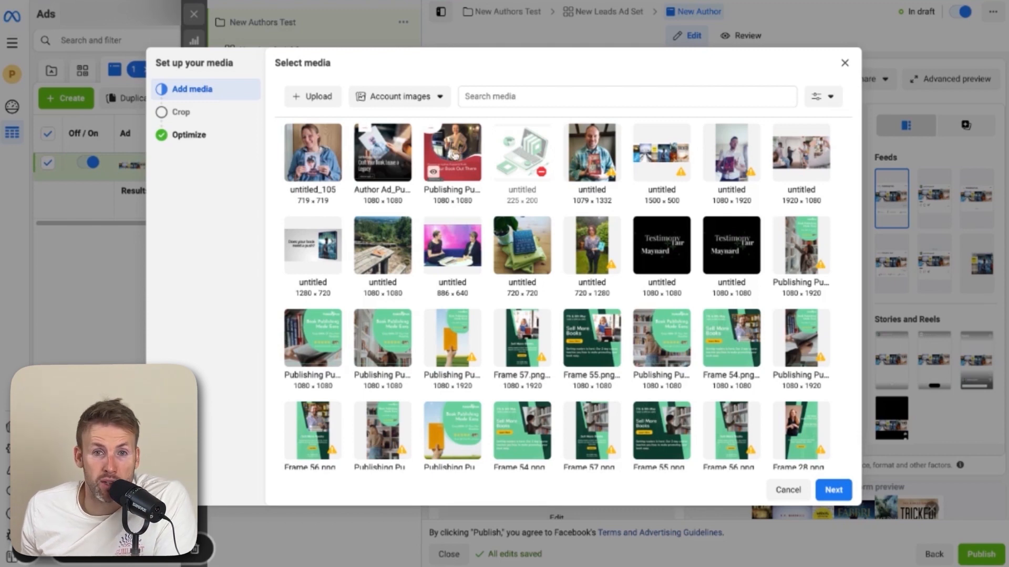
pyautogui.click(454, 157)
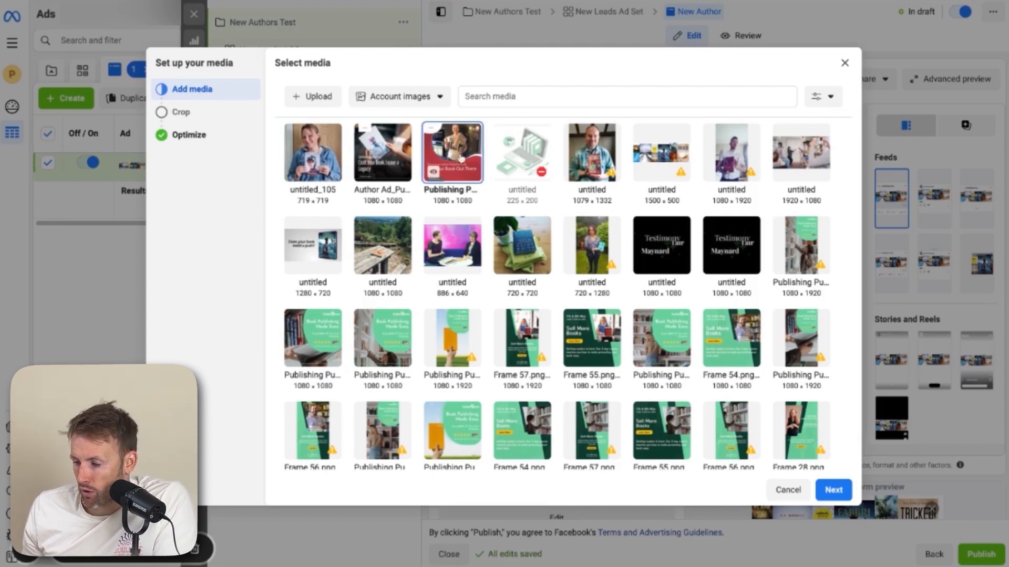
pyautogui.click(824, 486)
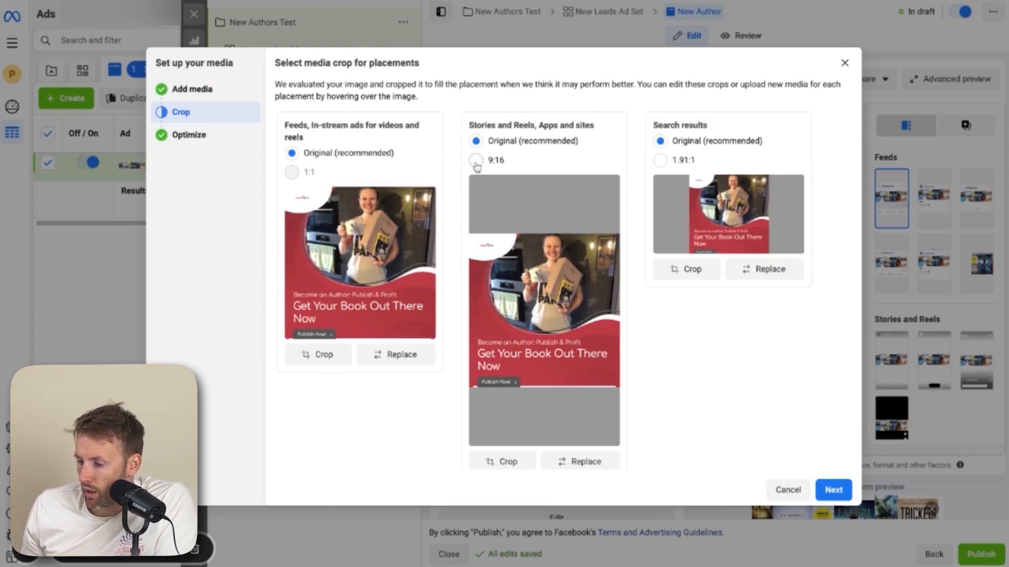
# Crop the image to 9:16 for Stories and Reels placements and finish media setup keeping standard enhancements
pyautogui.click(505, 462)
pyautogui.moveTo(547, 293)
pyautogui.mouseDown()
pyautogui.moveTo(522, 293)
pyautogui.moveTo(549, 295)
pyautogui.mouseUp()
pyautogui.click(679, 420)
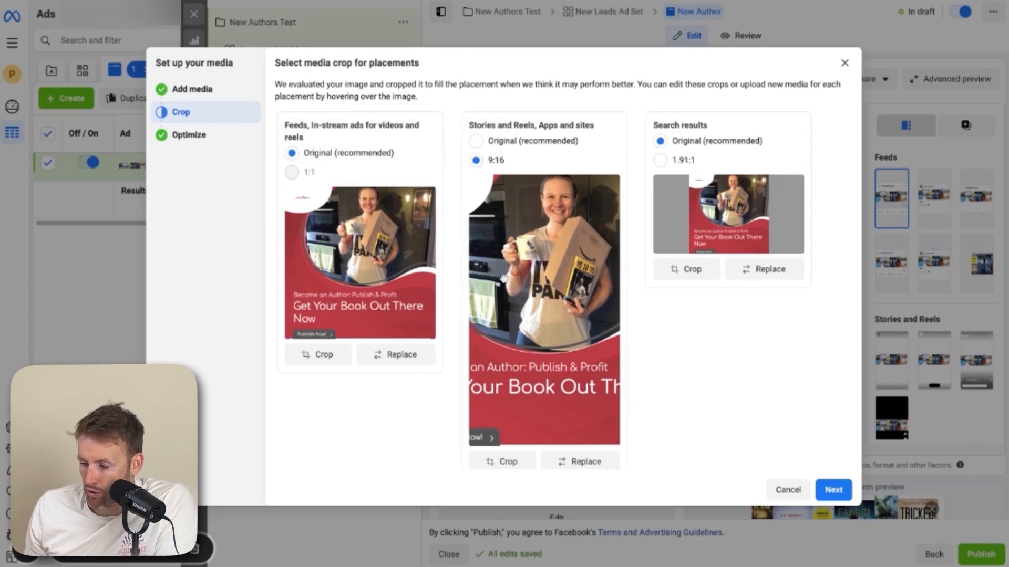
pyautogui.click(833, 490)
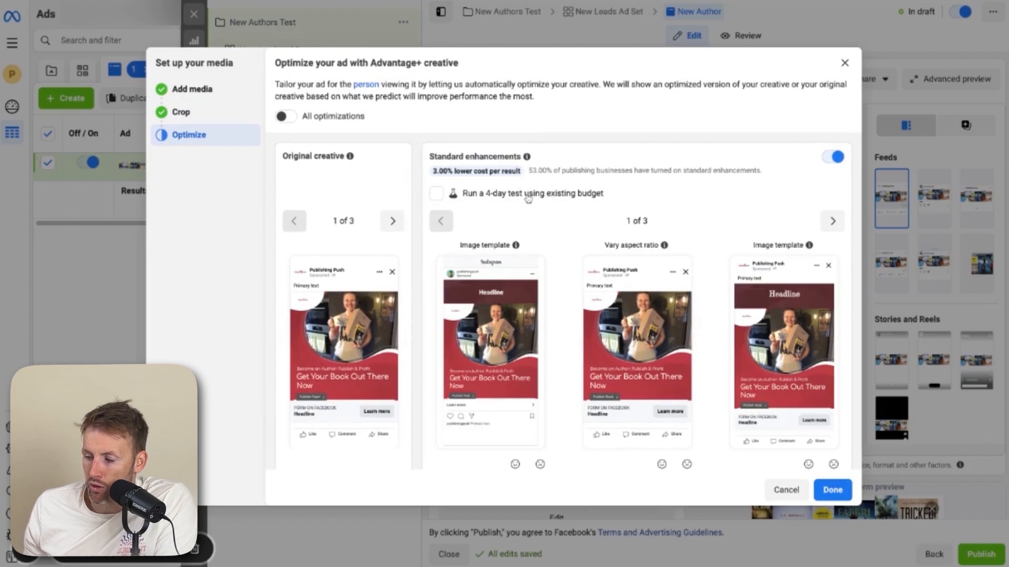
pyautogui.moveTo(547, 197)
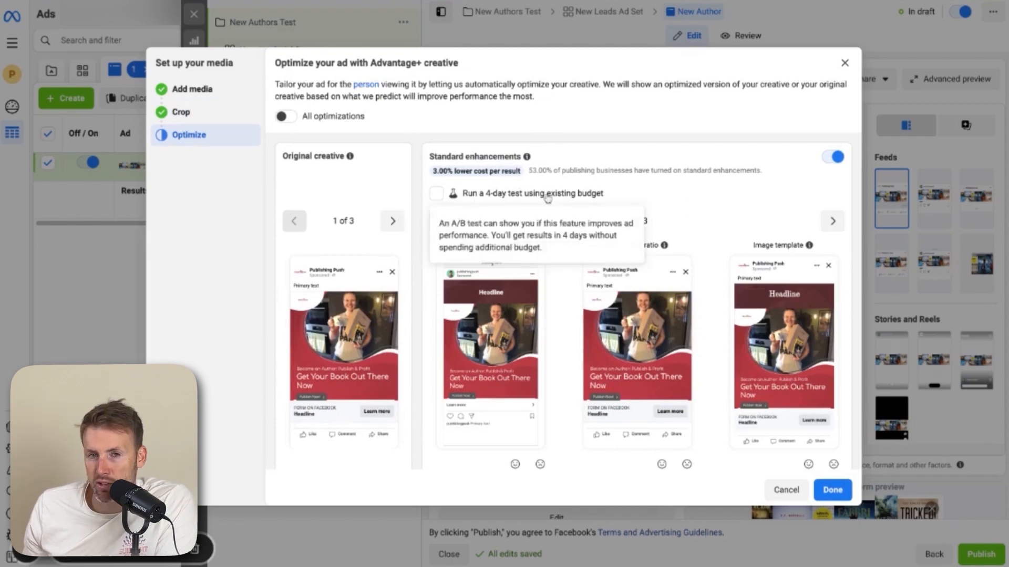
pyautogui.click(833, 490)
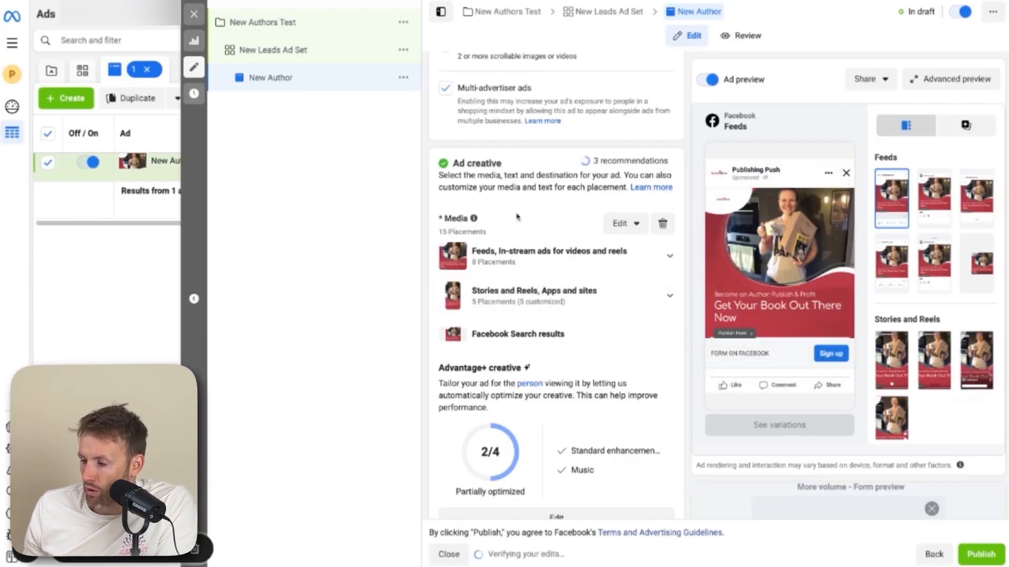
# Start a new instant form as the ad's destination and expand its Intro and Questions sections
pyautogui.scroll(-1, 518, 209)
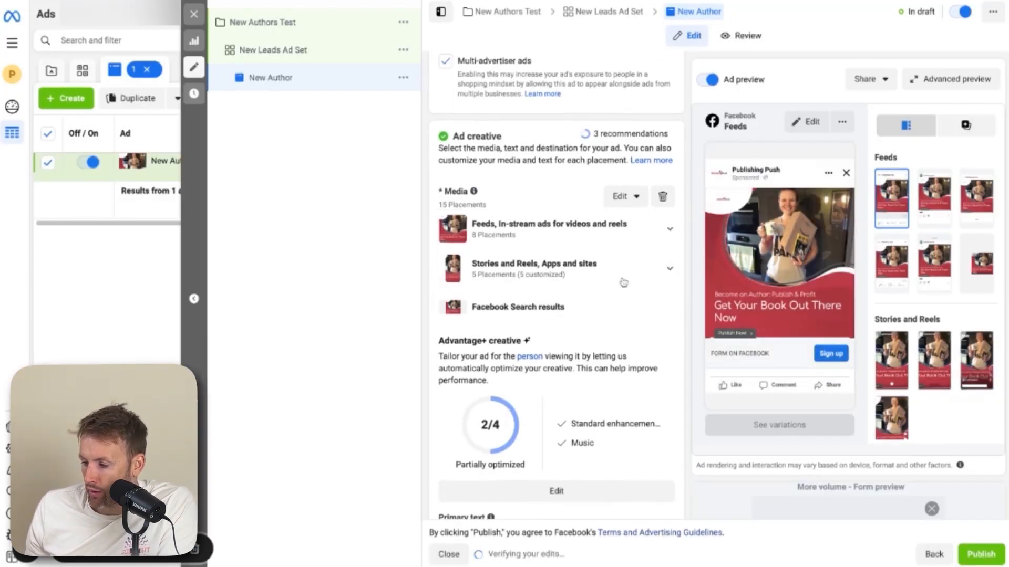
pyautogui.scroll(-1, 590, 279)
pyautogui.scroll(-5, 590, 279)
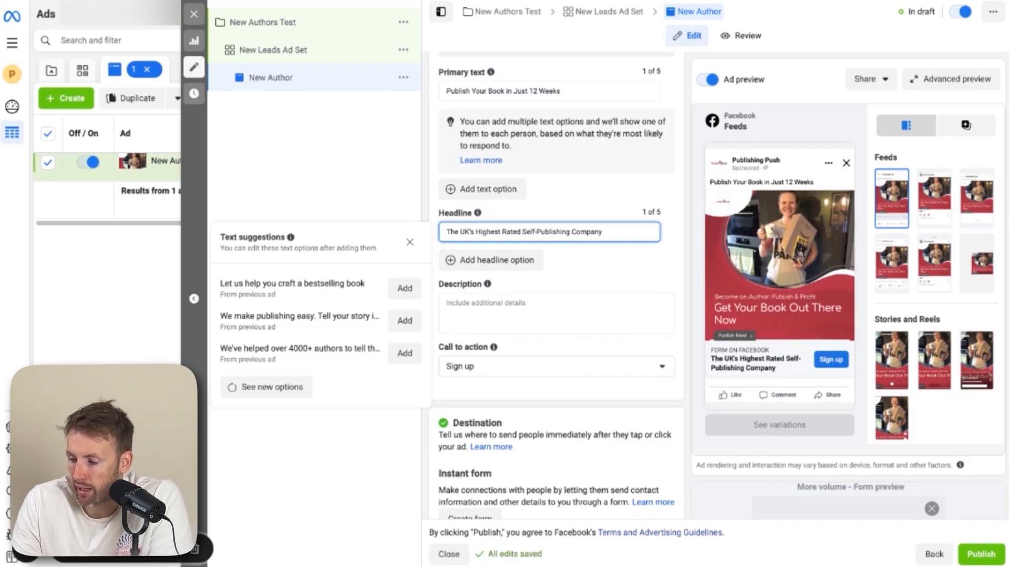
pyautogui.scroll(-1, 574, 229)
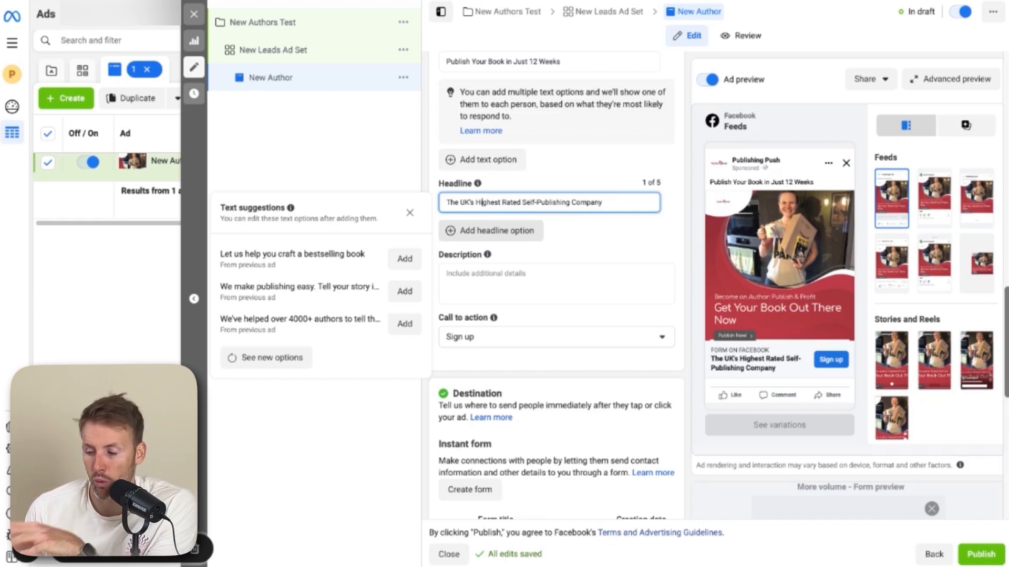
pyautogui.scroll(-4, 483, 202)
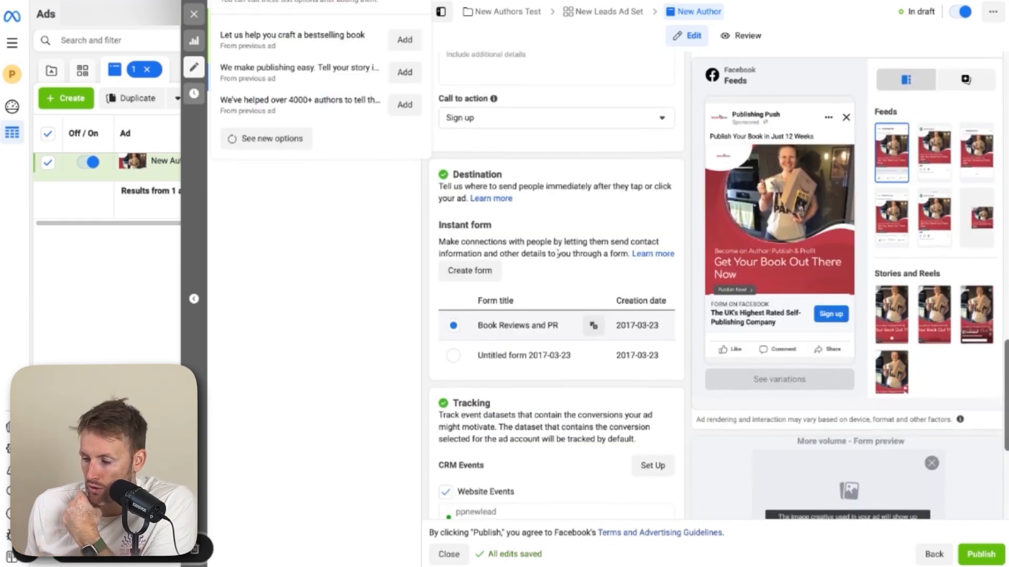
pyautogui.scroll(-1, 557, 252)
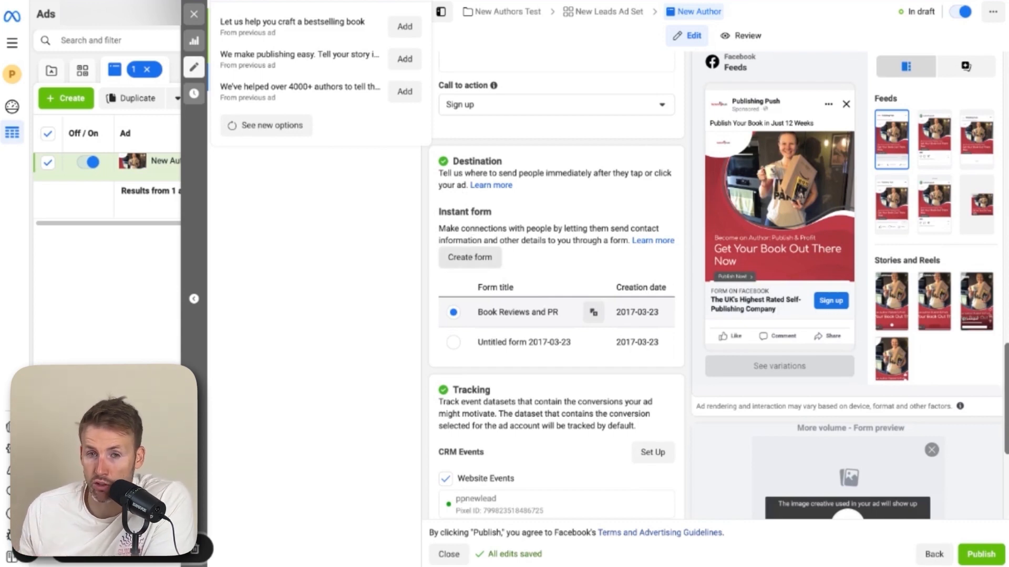
pyautogui.click(469, 257)
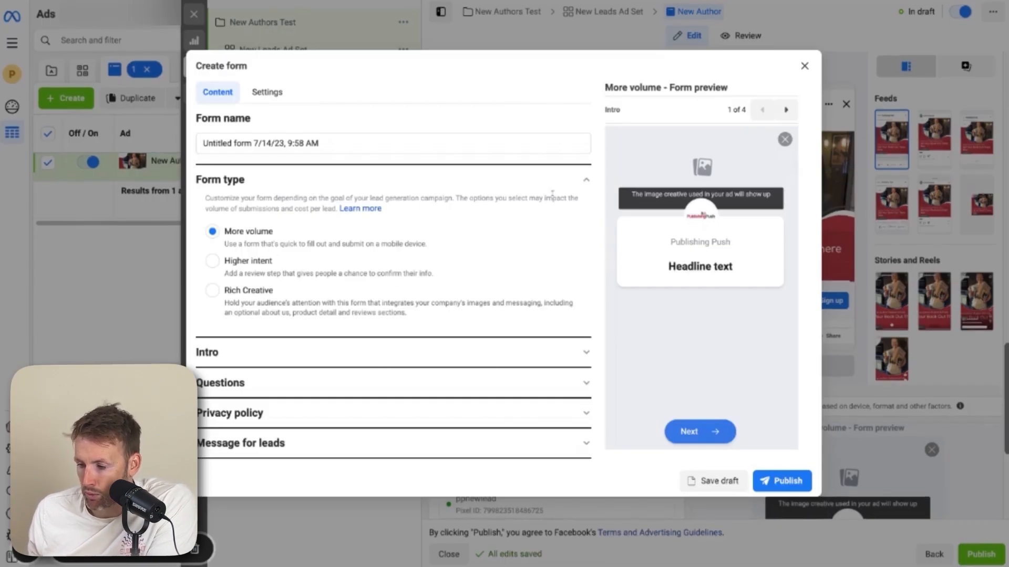
pyautogui.click(300, 355)
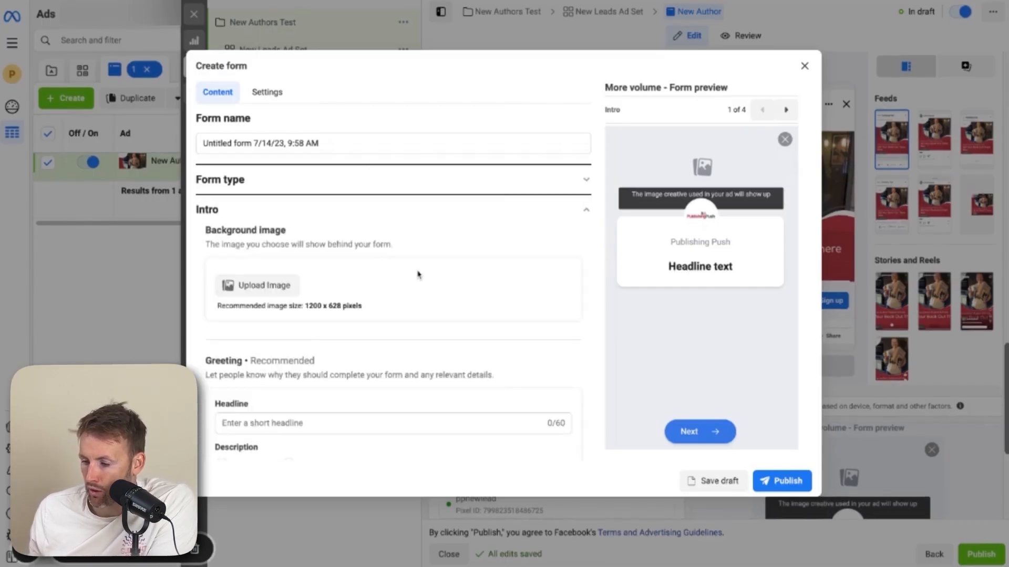
pyautogui.scroll(-2, 257, 265)
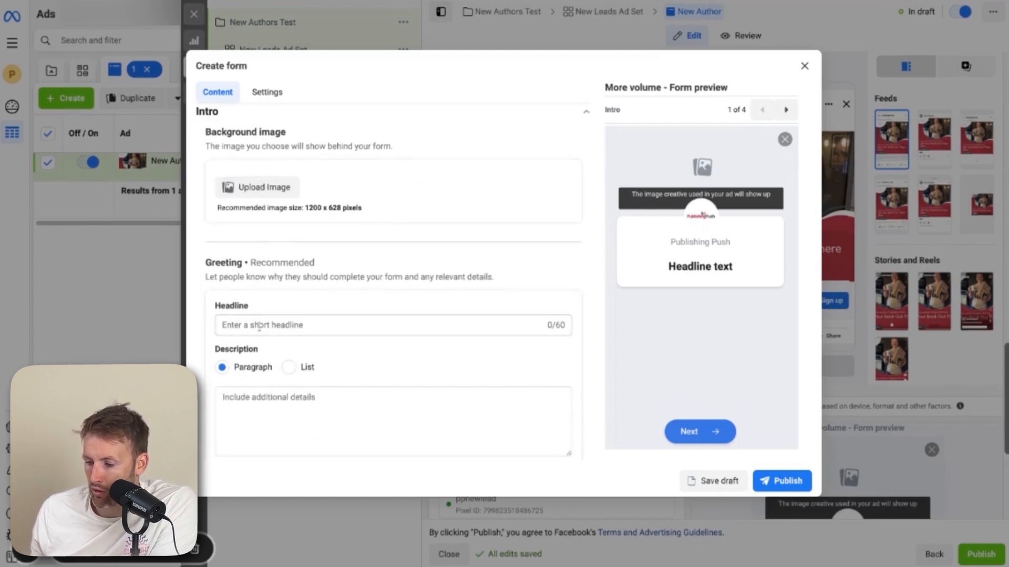
pyautogui.scroll(-3, 259, 326)
pyautogui.click(266, 385)
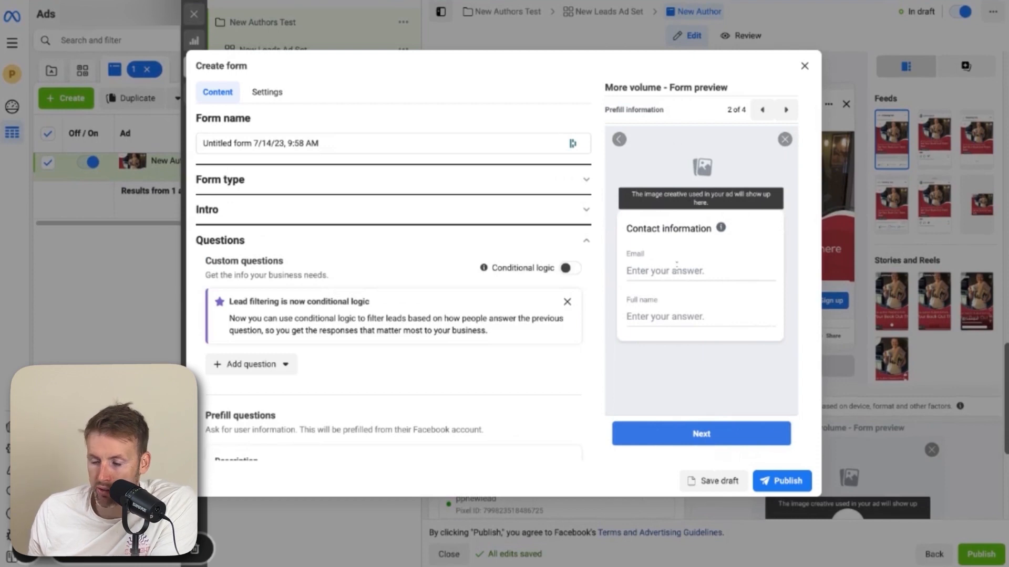